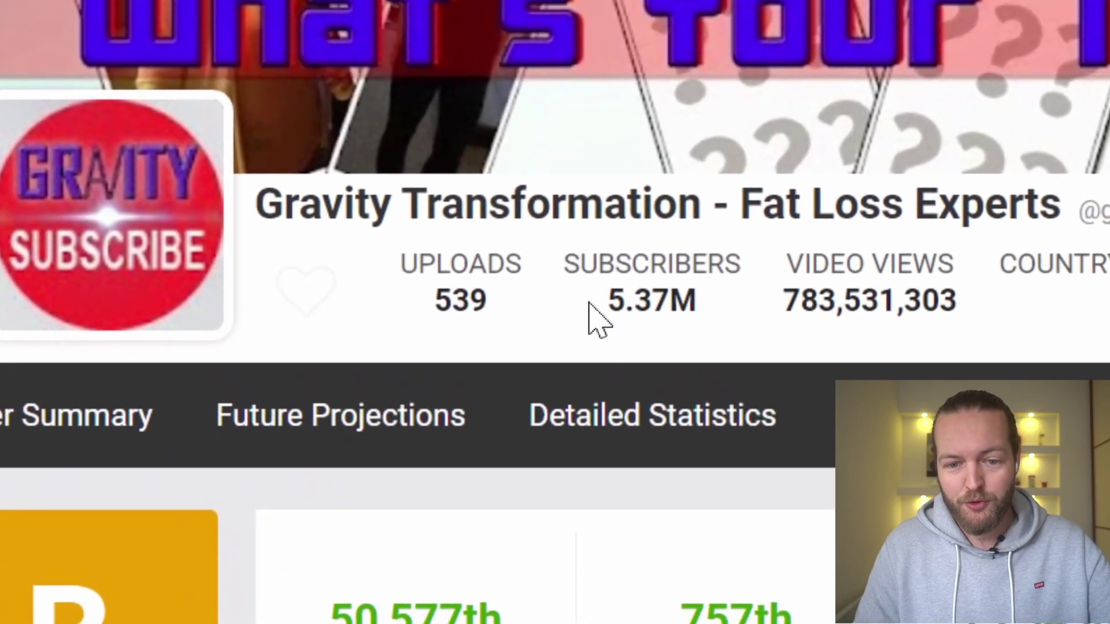
# Highlight the view figures, including 15.937 and the M value, on the Gravity Transformation stats page.
pyautogui.moveTo(606, 355); pyautogui.dragTo(720, 365)
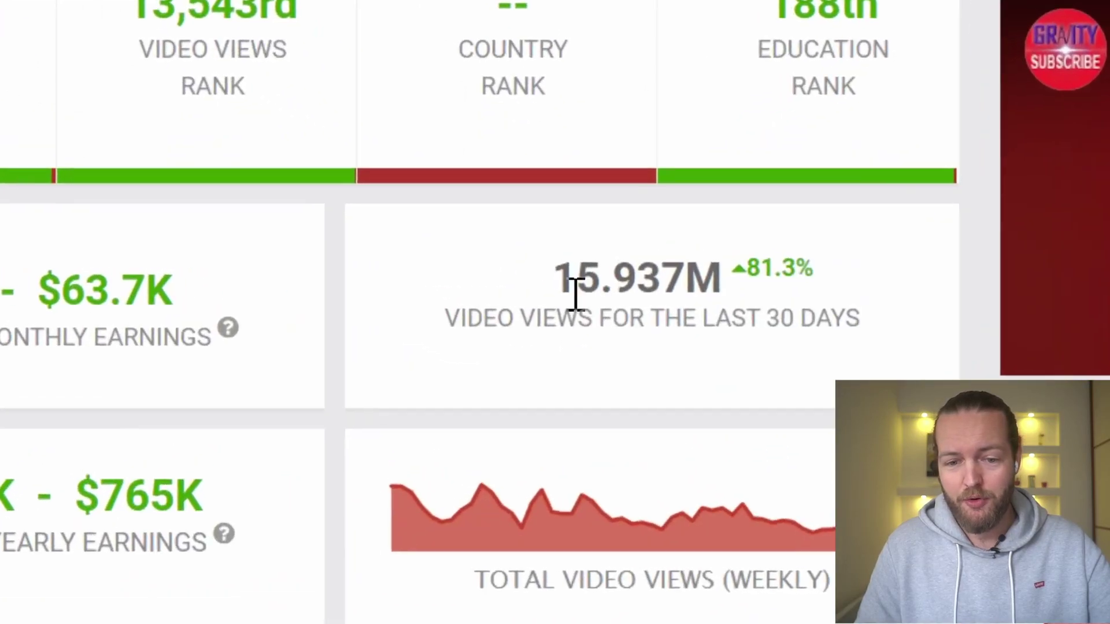
pyautogui.moveTo(812, 542); pyautogui.dragTo(880, 542)
pyautogui.moveTo(617, 300); pyautogui.dragTo(639, 299)
pyautogui.click(705, 215)
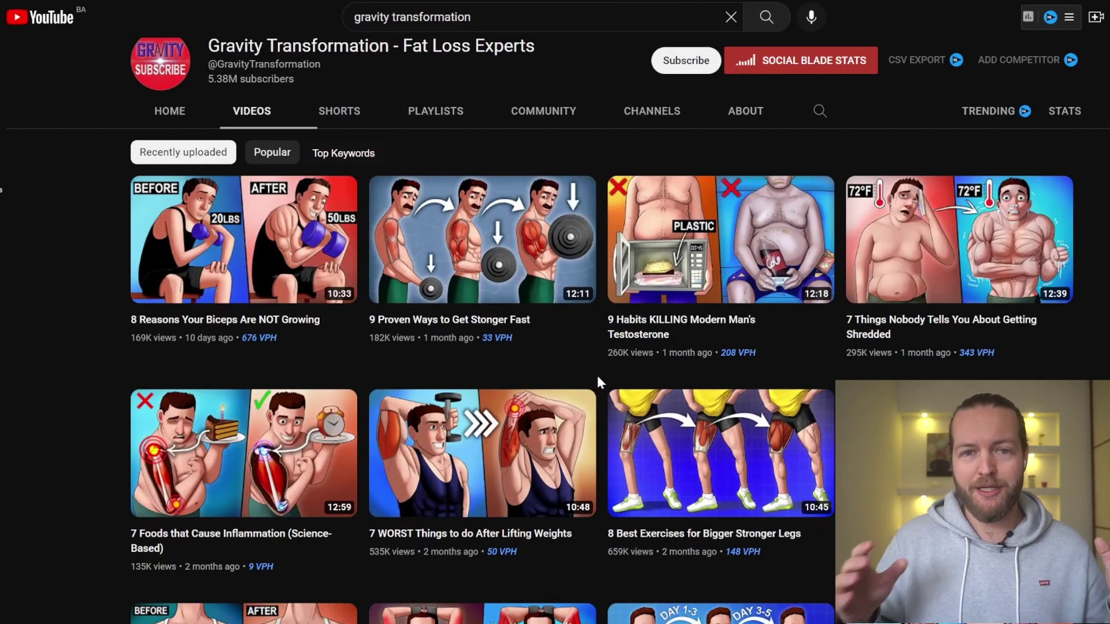
# Scroll the channel's VIDEOS thumbnails down to the before/after abs video.
pyautogui.scroll(-4, 596, 376)
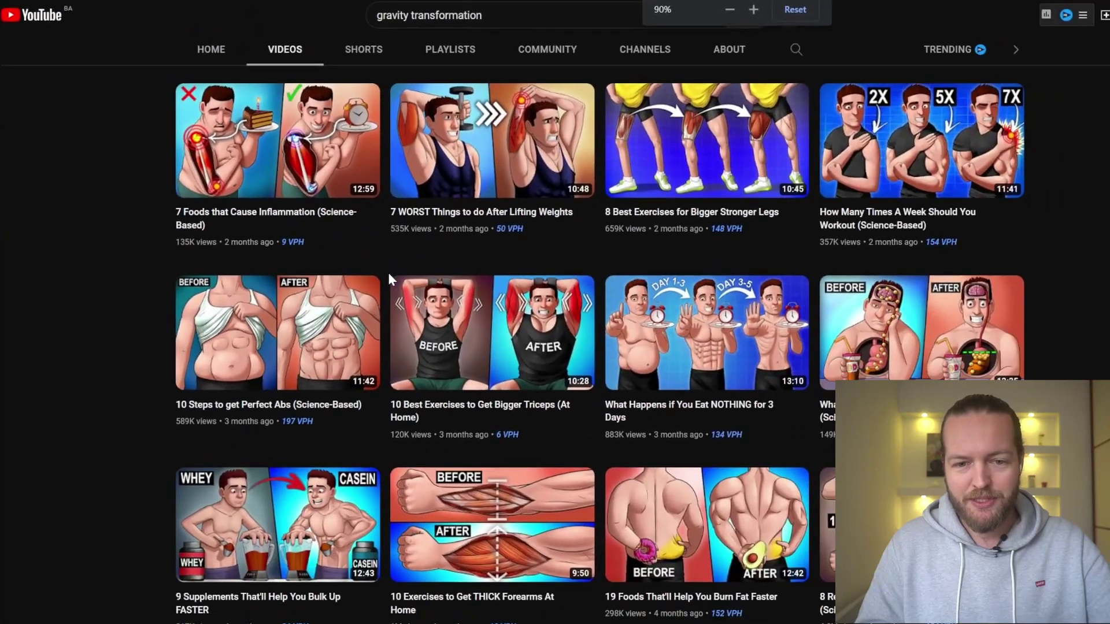
pyautogui.scroll(-3, 712, 271)
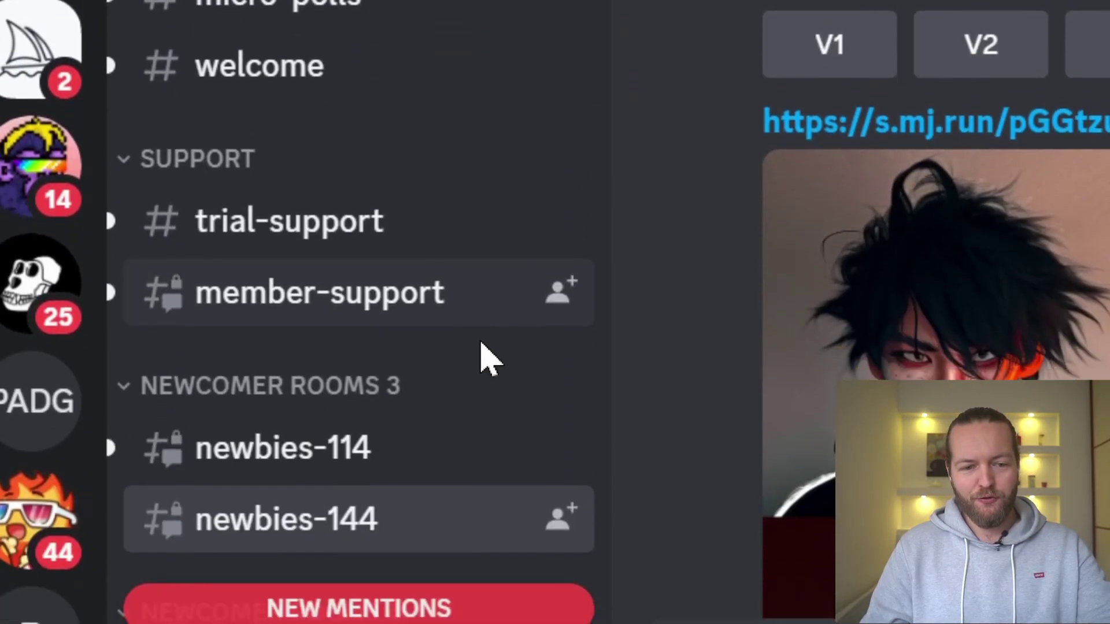
# Scroll through the generated images in the newbies-144 channel.
pyautogui.scroll(-3, 439, 347)
pyautogui.moveTo(349, 267)
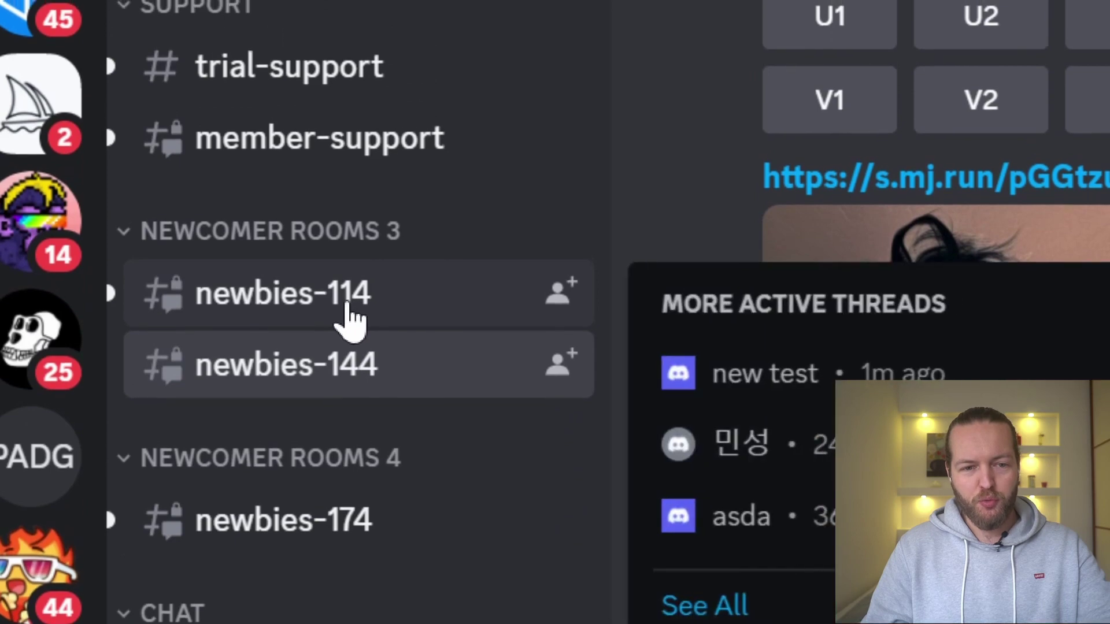
pyautogui.scroll(-8, 595, 333)
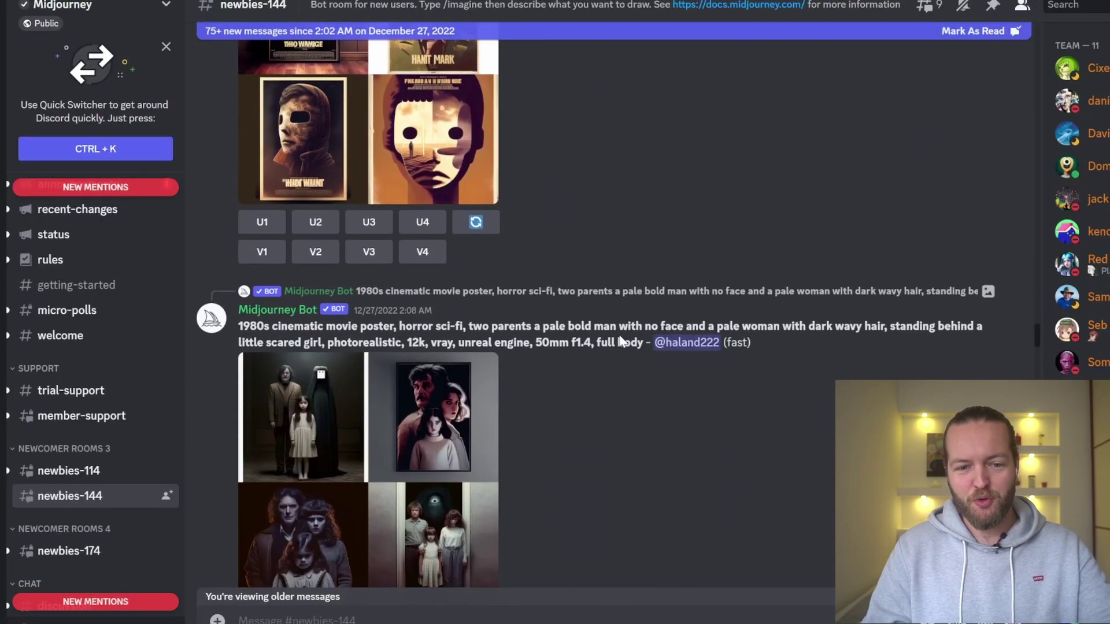
pyautogui.scroll(-10, 607, 341)
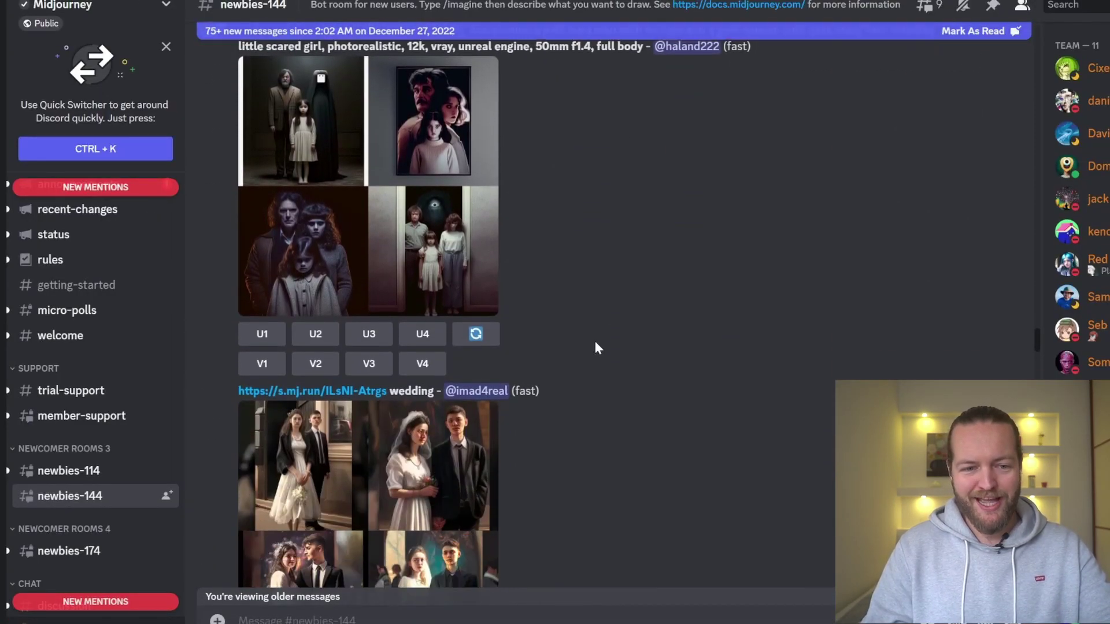
pyautogui.scroll(-10, 592, 342)
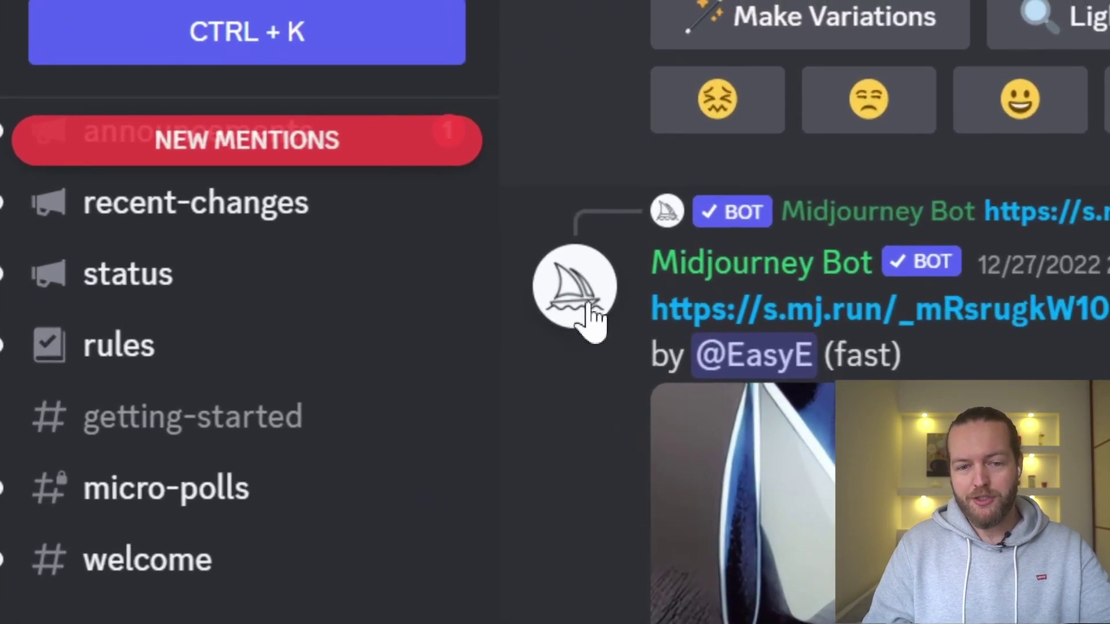
pyautogui.click(588, 318)
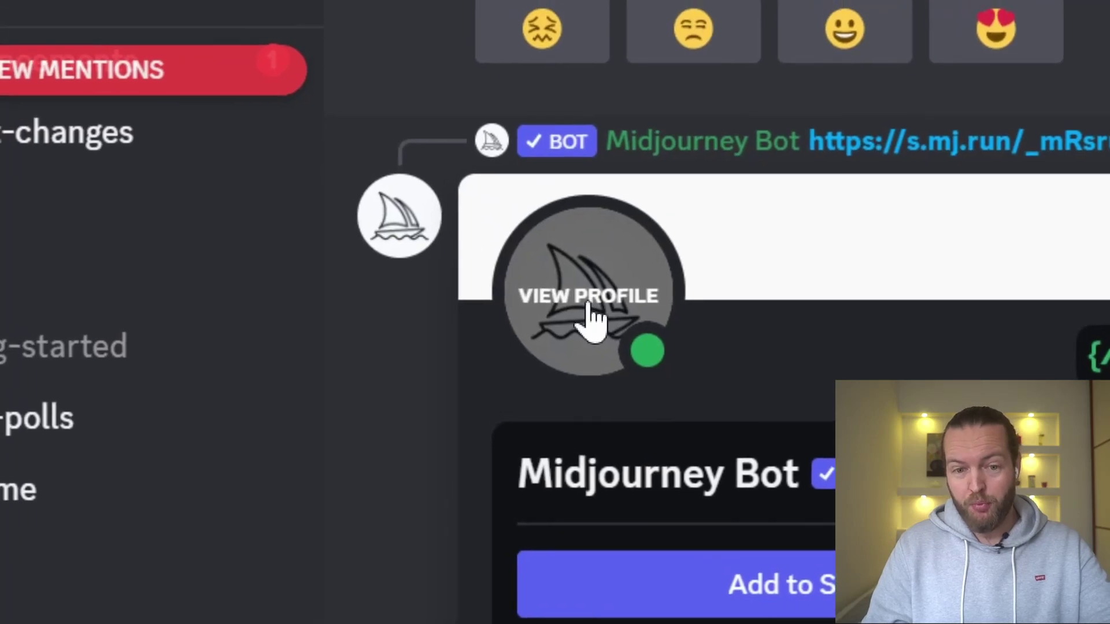
pyautogui.click(591, 317)
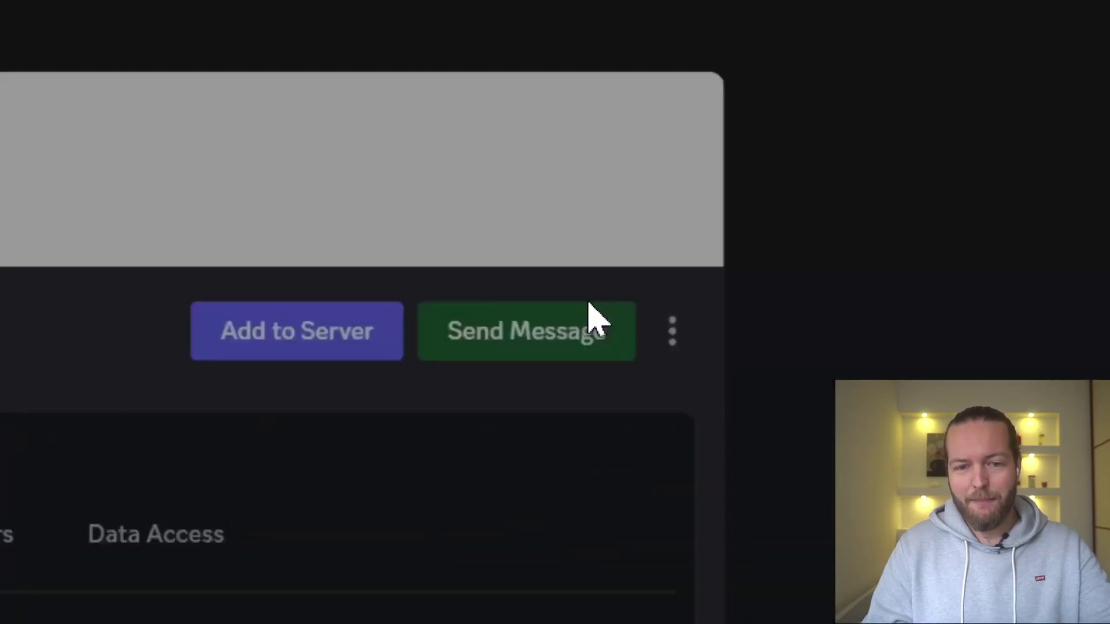
pyautogui.click(645, 284)
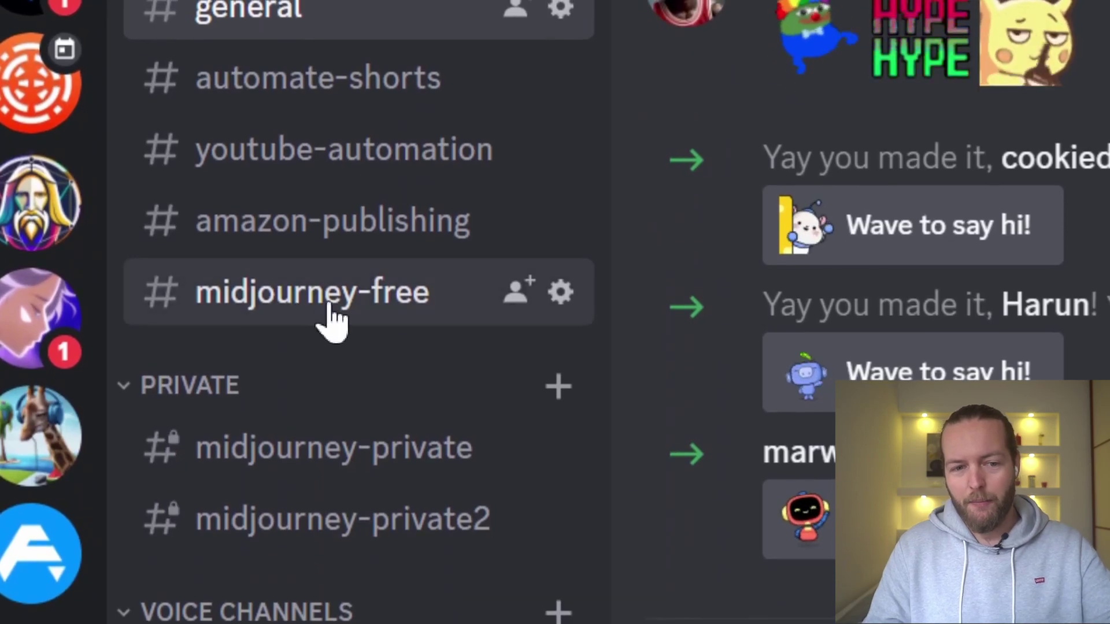
# In midjourney-free, run /imagine with 'man age 30 with back pain side view white background'.
pyautogui.click(385, 326)
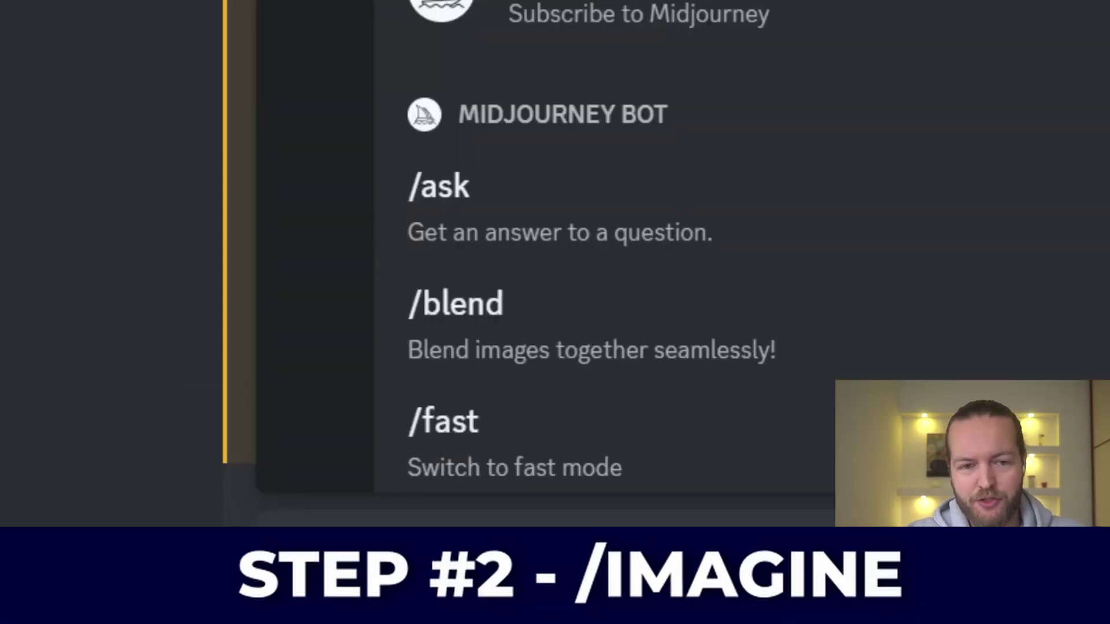
pyautogui.write('imag')
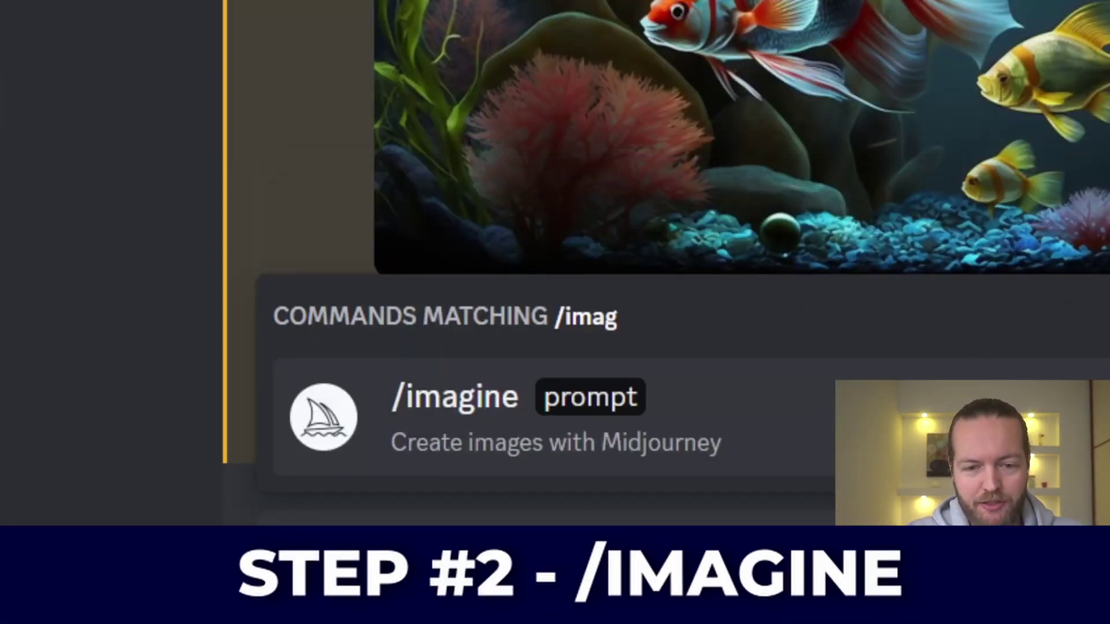
pyautogui.press('Tab')
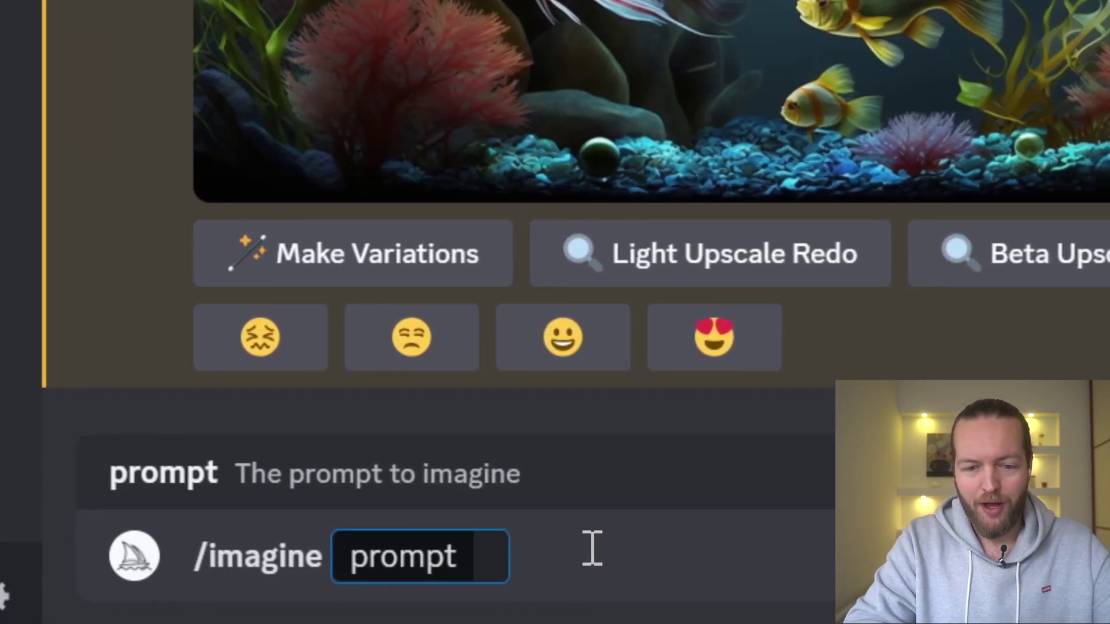
pyautogui.write('man age')
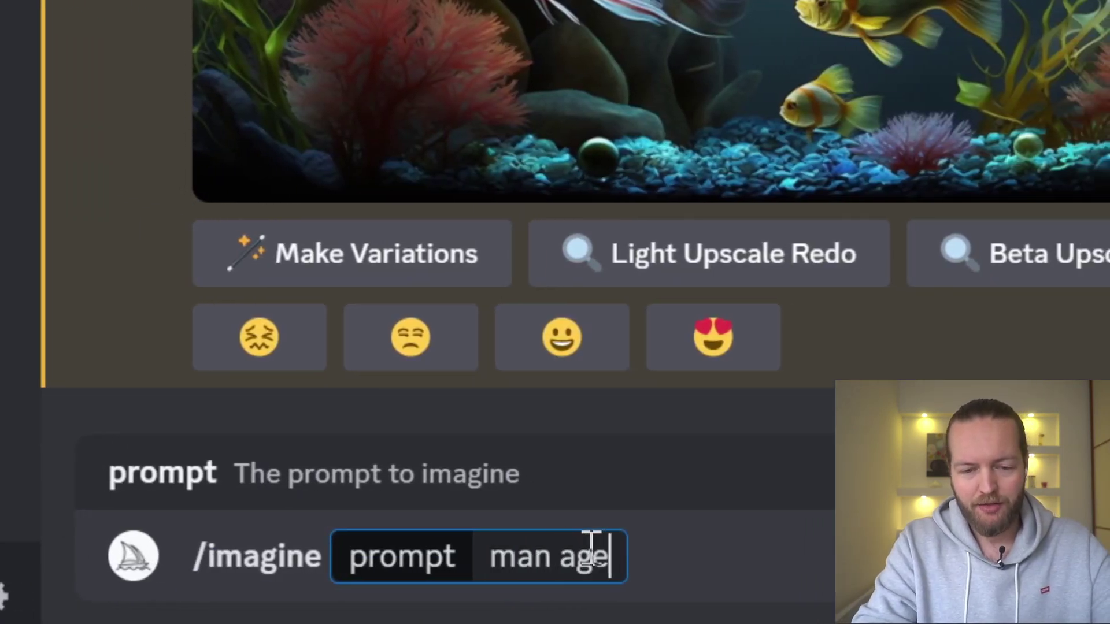
pyautogui.write(' 30 with back pa')
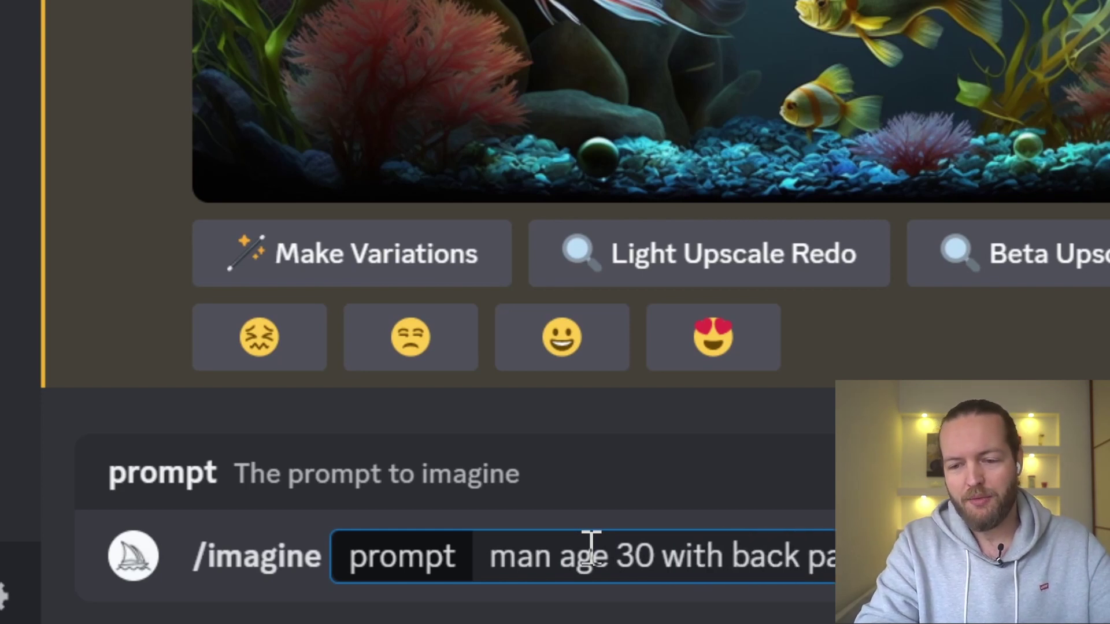
pyautogui.press('Return')
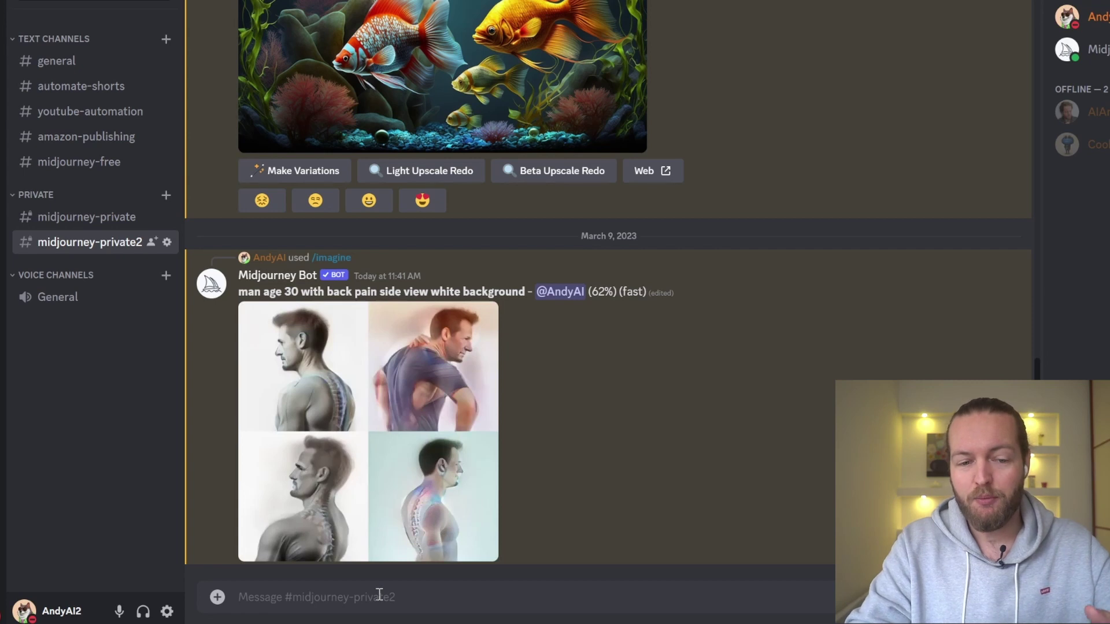
# Resubmit the back-pain prompt with 'red lower' inserted before 'back'.
pyautogui.write('/imagine prompt: man age 30 with back pain side view white background')
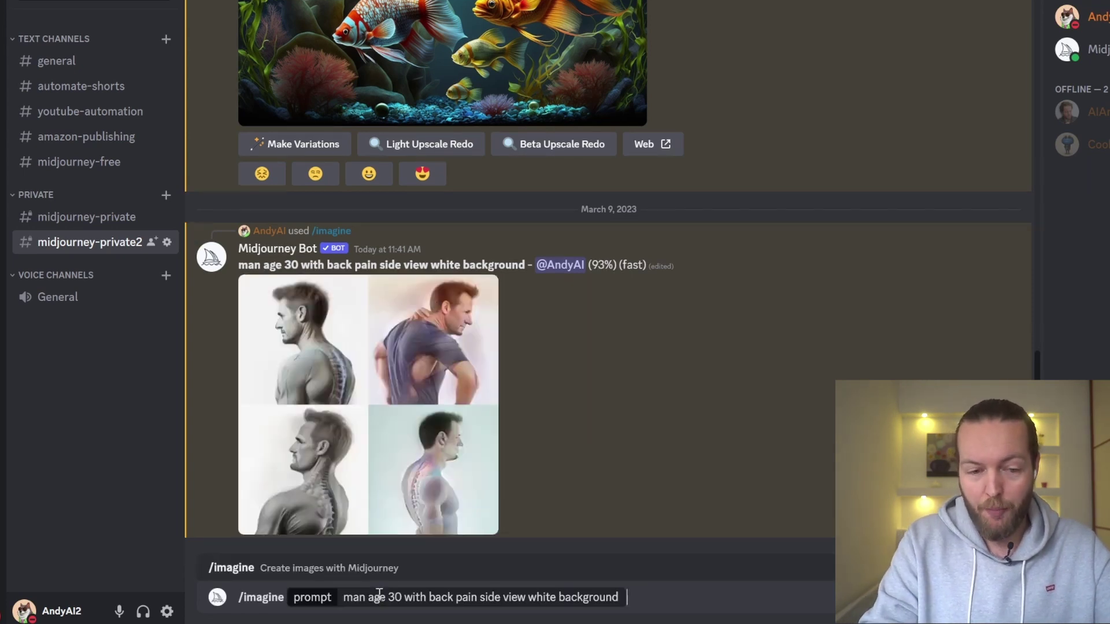
pyautogui.hotkey('ctrl', 'Left')
pyautogui.hotkey('ctrl', 'Left')
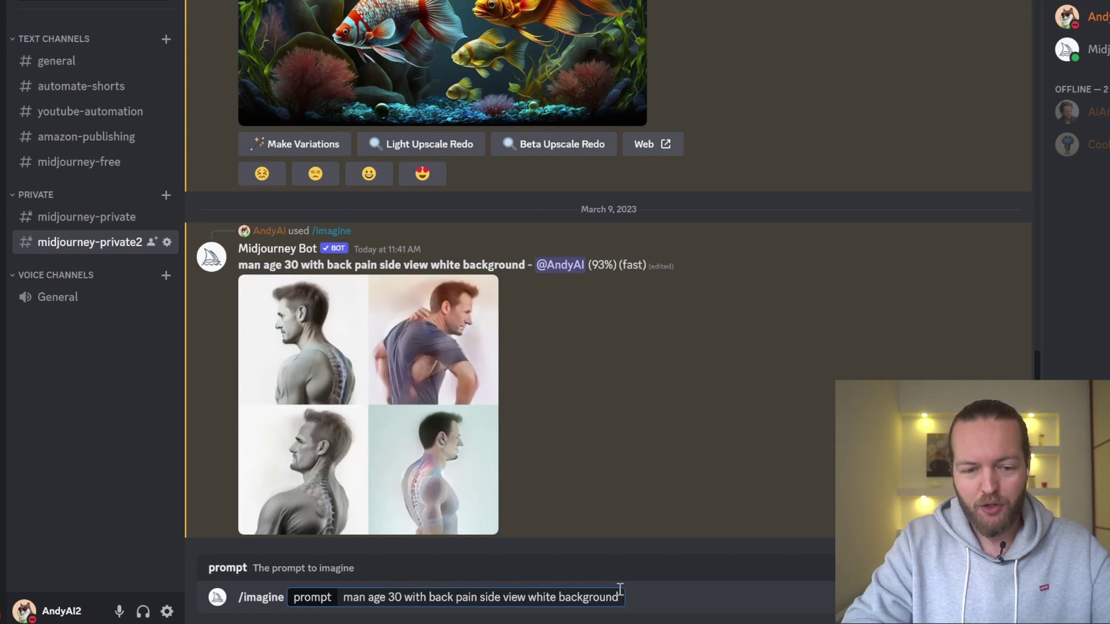
pyautogui.hotkey('ctrl', 'Left')
pyautogui.hotkey('ctrl', 'Left')
pyautogui.hotkey('ctrl', 'Left')
pyautogui.hotkey('ctrl', 'Left')
pyautogui.write('red')
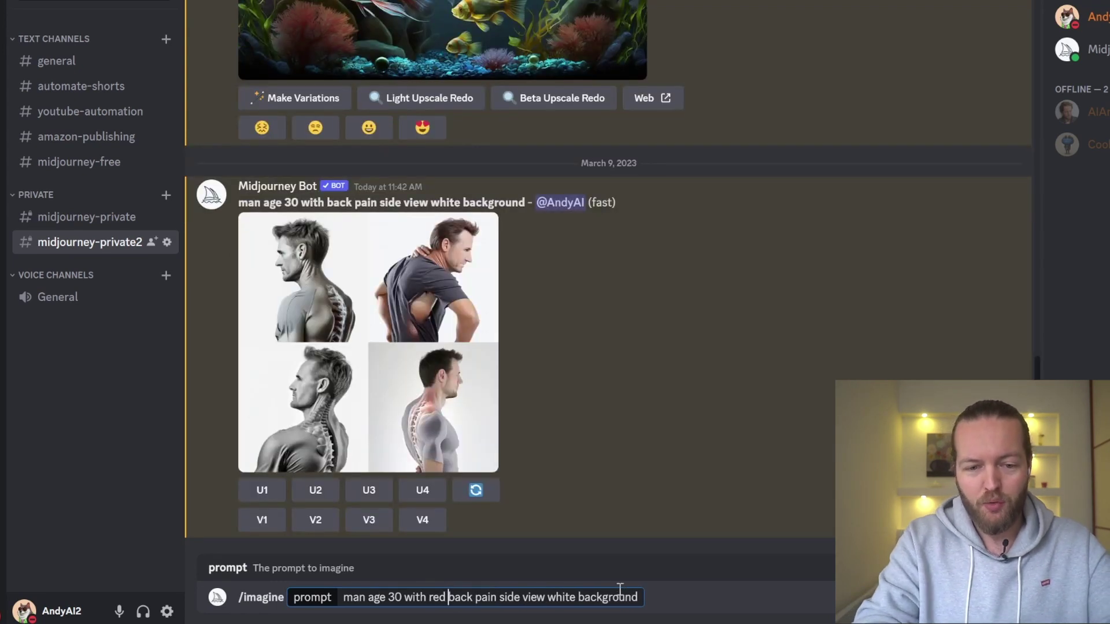
pyautogui.hotkey('ctrl', 'Left')
pyautogui.write('lower')
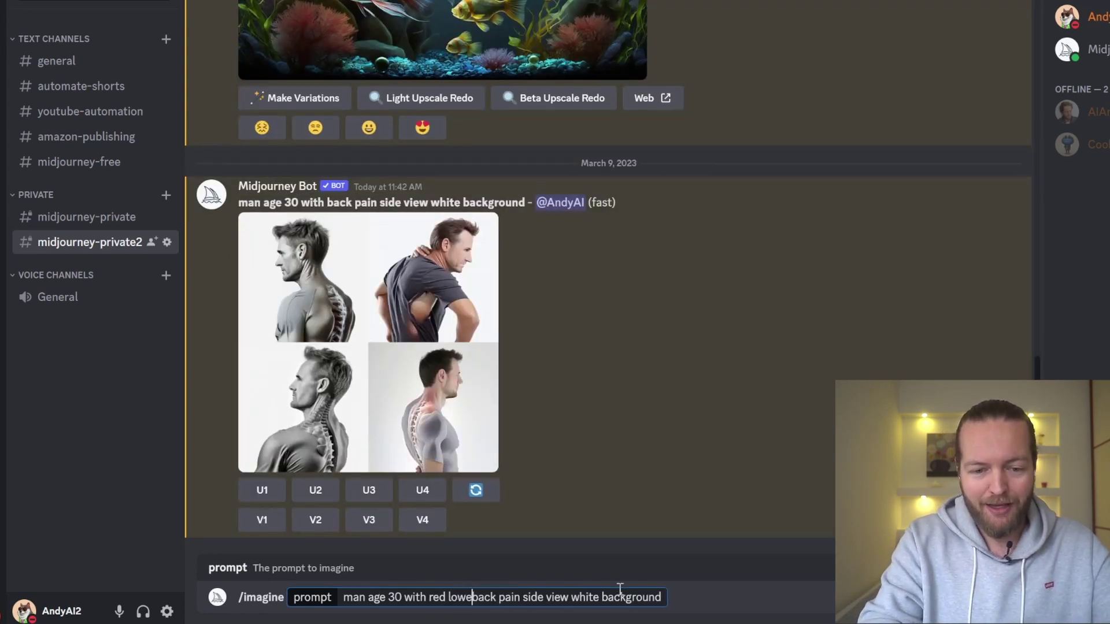
pyautogui.press('Return')
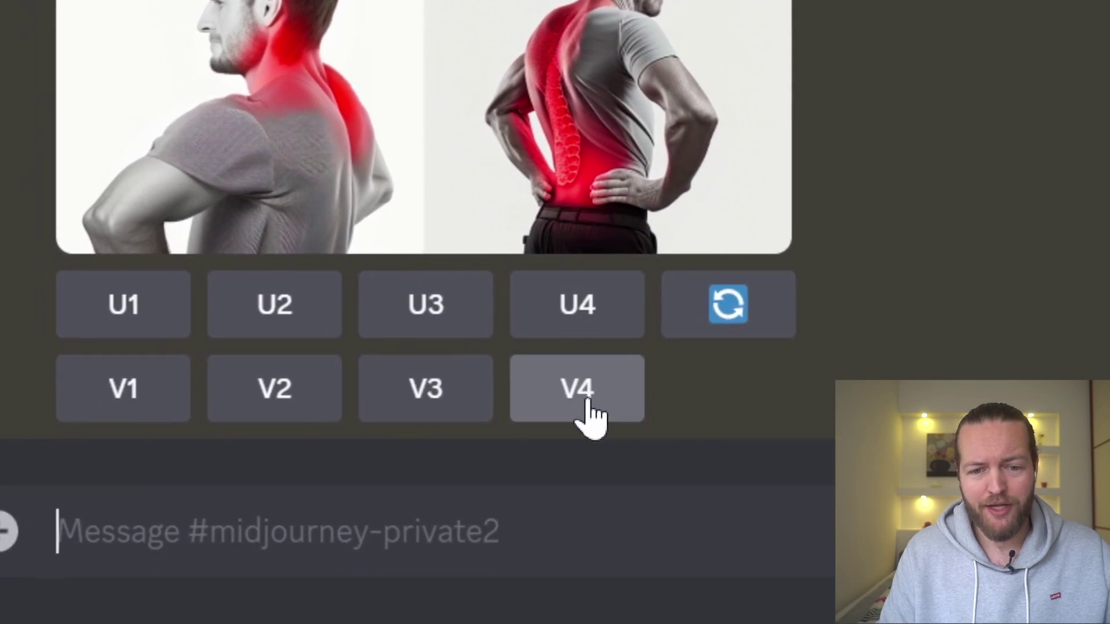
# Request remix variations of the fourth image and send an anime-style version of the prompt.
pyautogui.click(584, 398)
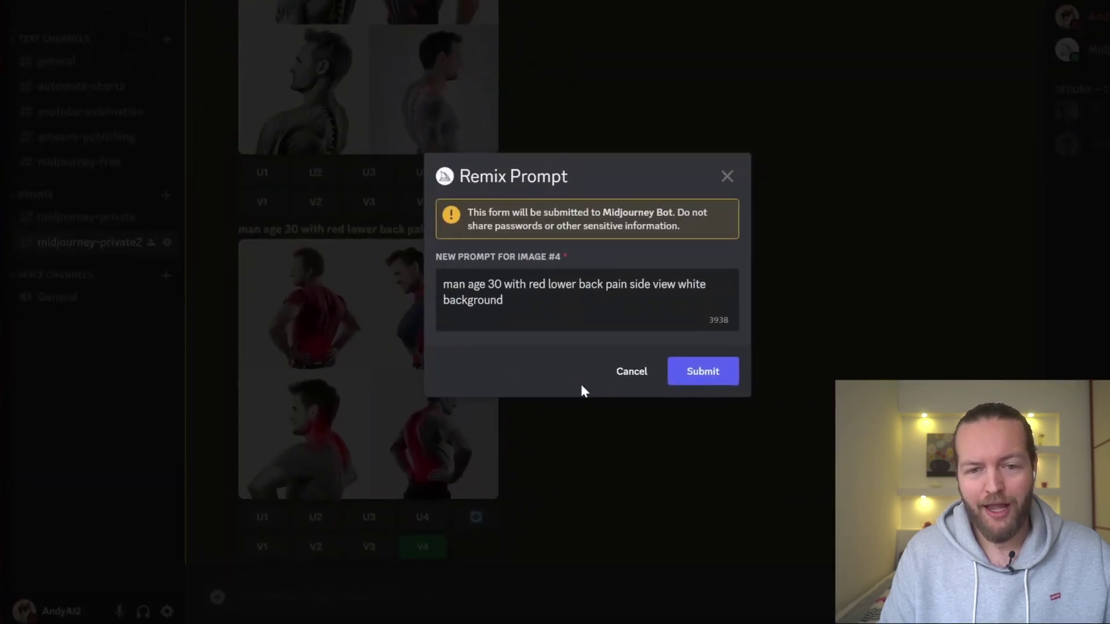
pyautogui.click(702, 372)
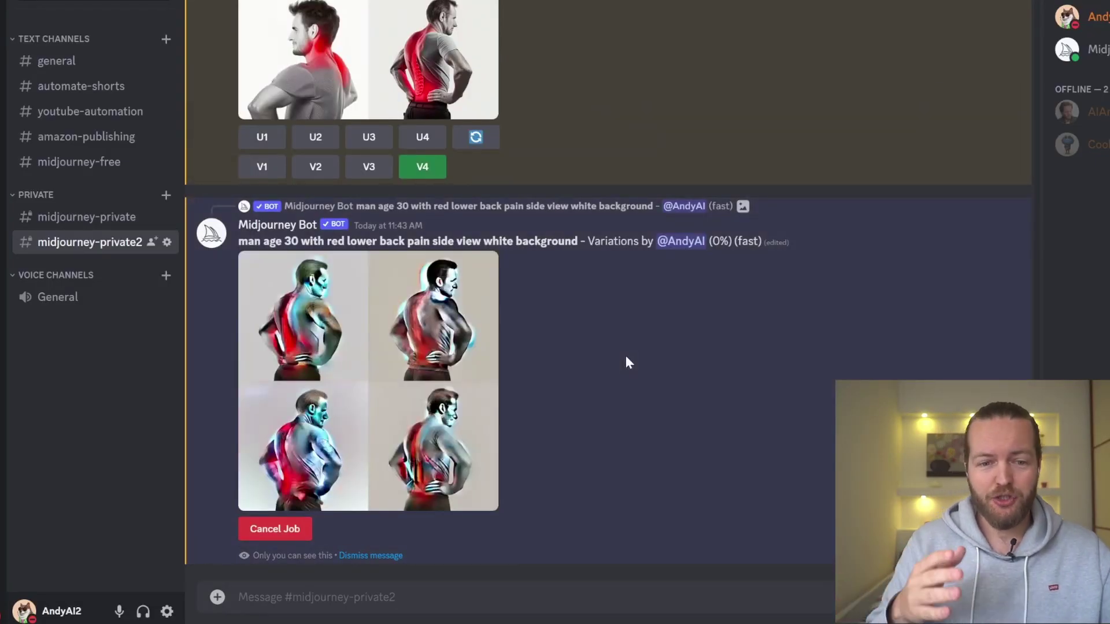
pyautogui.moveTo(238, 358); pyautogui.dragTo(576, 358)
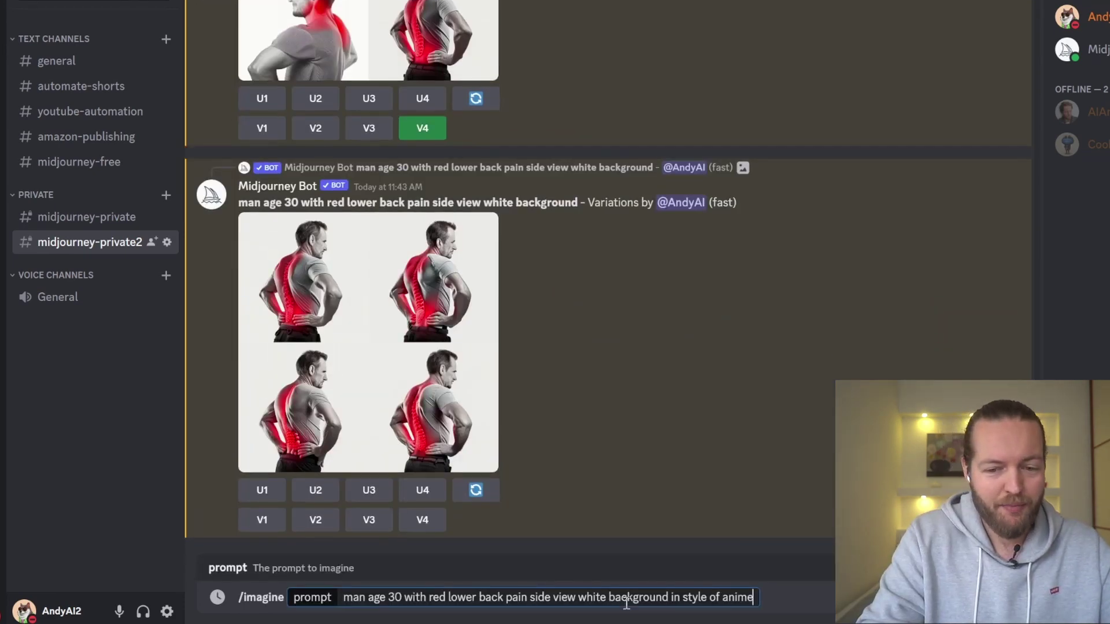
pyautogui.press('Return')
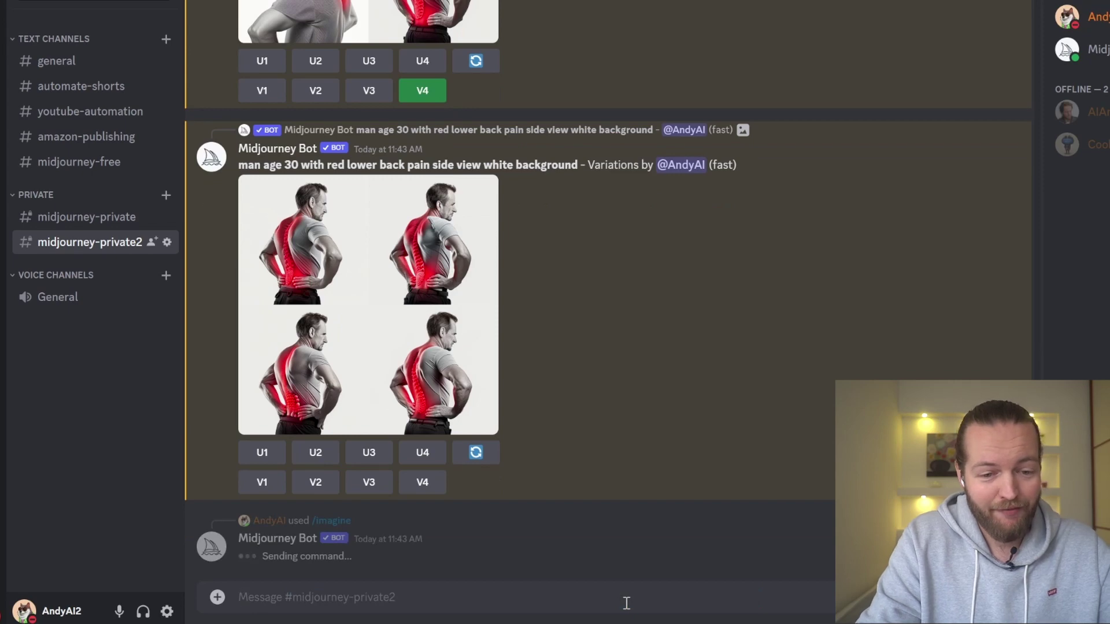
# Submit the pixar-style and pixar-plus-acrylic-style back-pain prompts.
pyautogui.write('/')
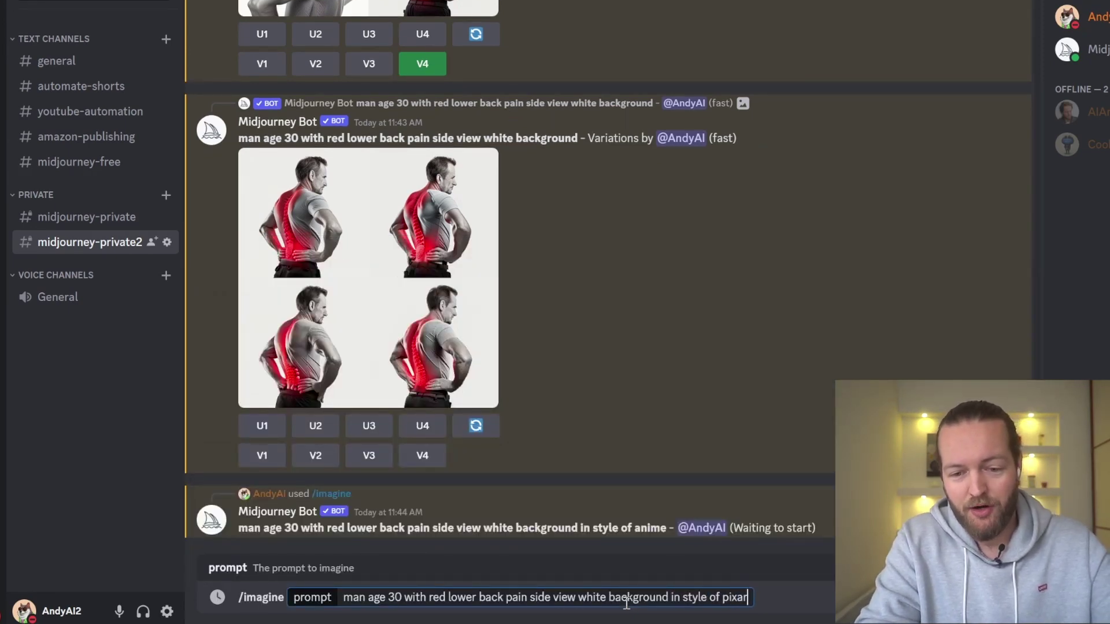
pyautogui.press('Return')
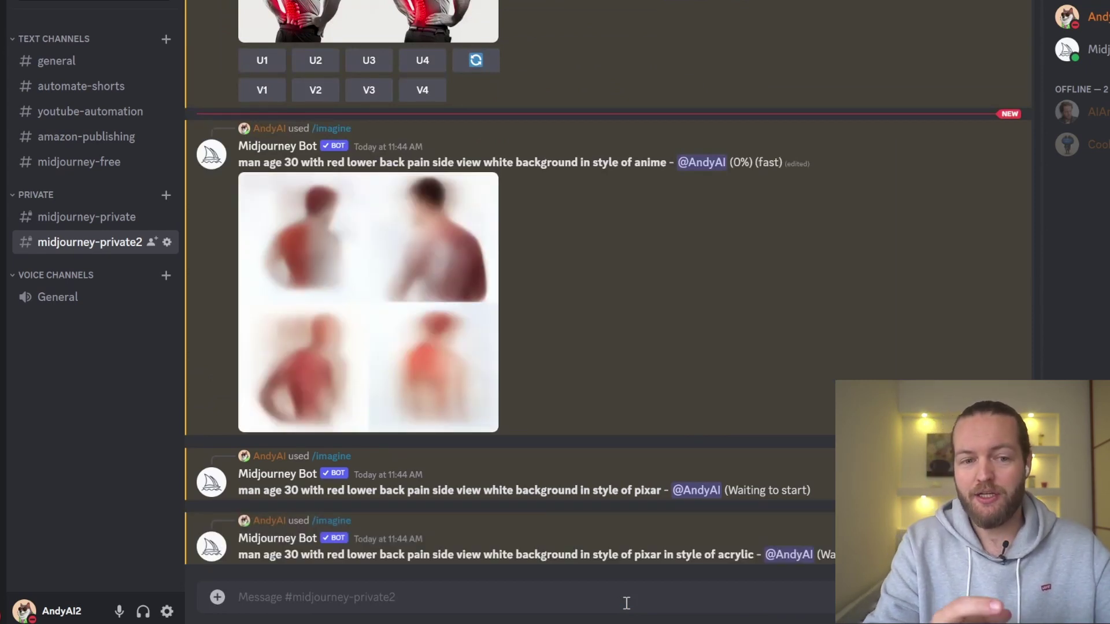
pyautogui.write('man age 30 with red lower back pain side view white background in style of pixar in style of acrylic')
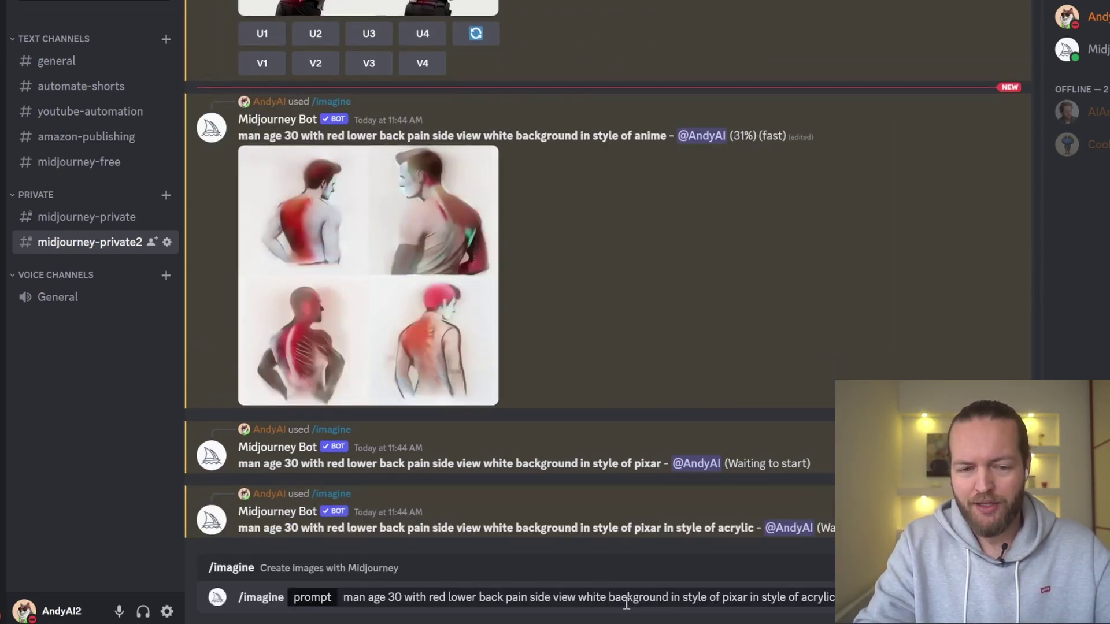
pyautogui.click(626, 602)
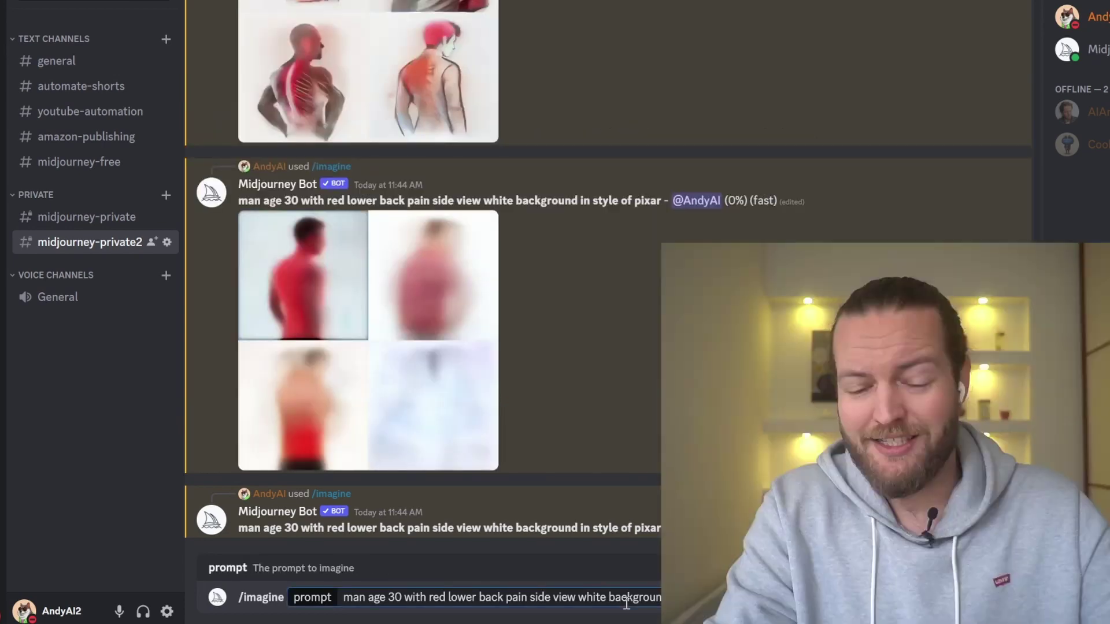
pyautogui.press('Return')
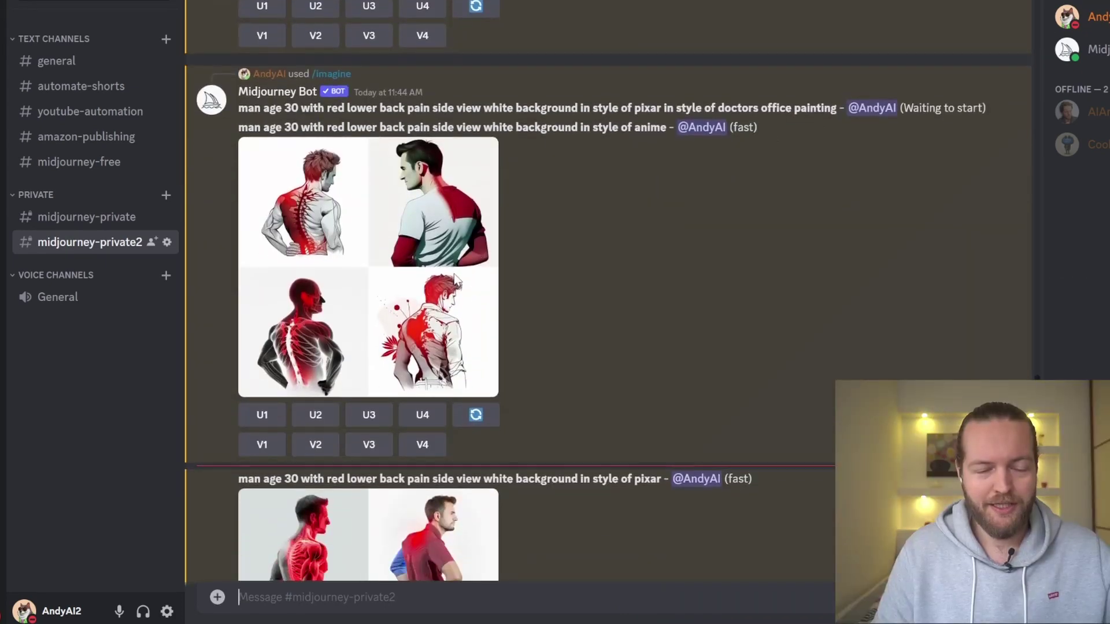
# Upscale the second back-pain variation with U2.
pyautogui.scroll(-3, 503, 288)
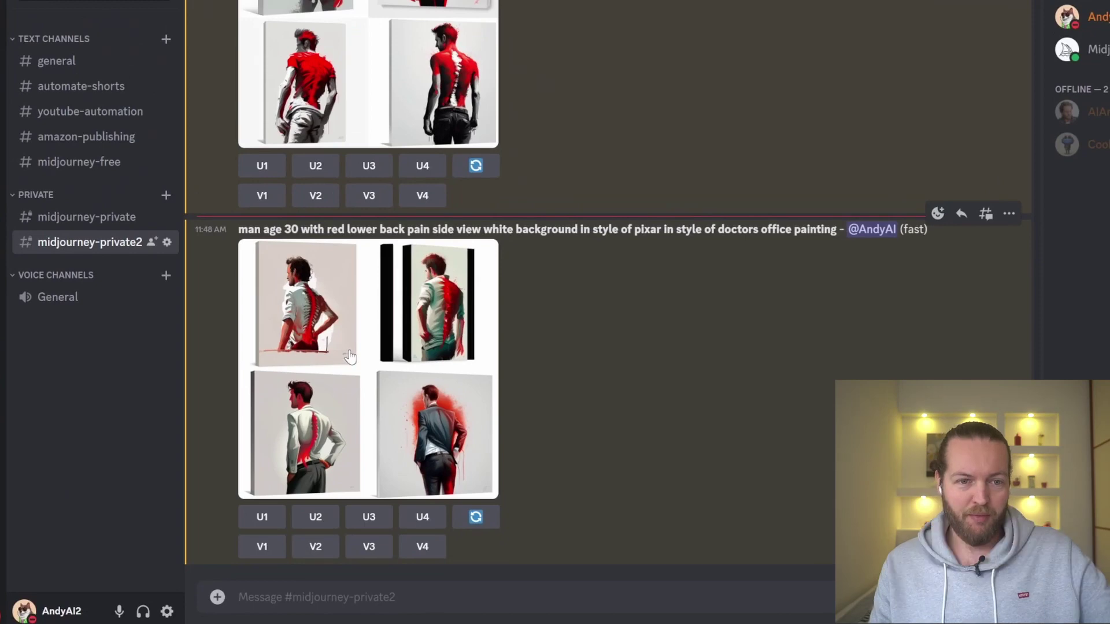
pyautogui.moveTo(577, 33); pyautogui.dragTo(241, 39)
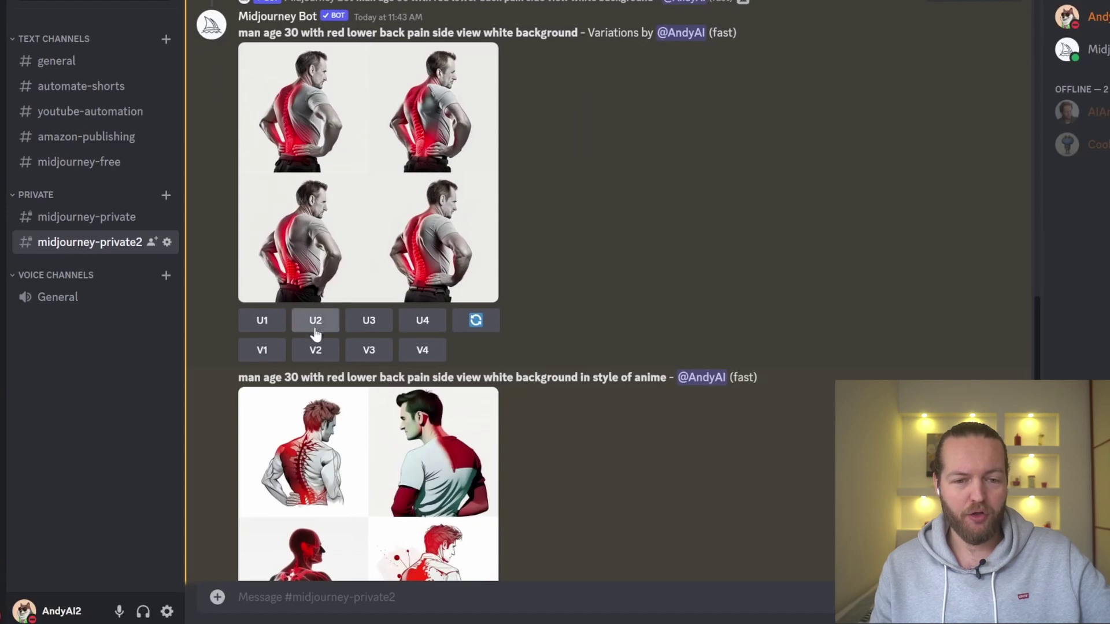
pyautogui.click(314, 321)
# Generate the muscular great-posture man prompt, then a version with 'side view' added.
pyautogui.scroll(-15, 674, 257)
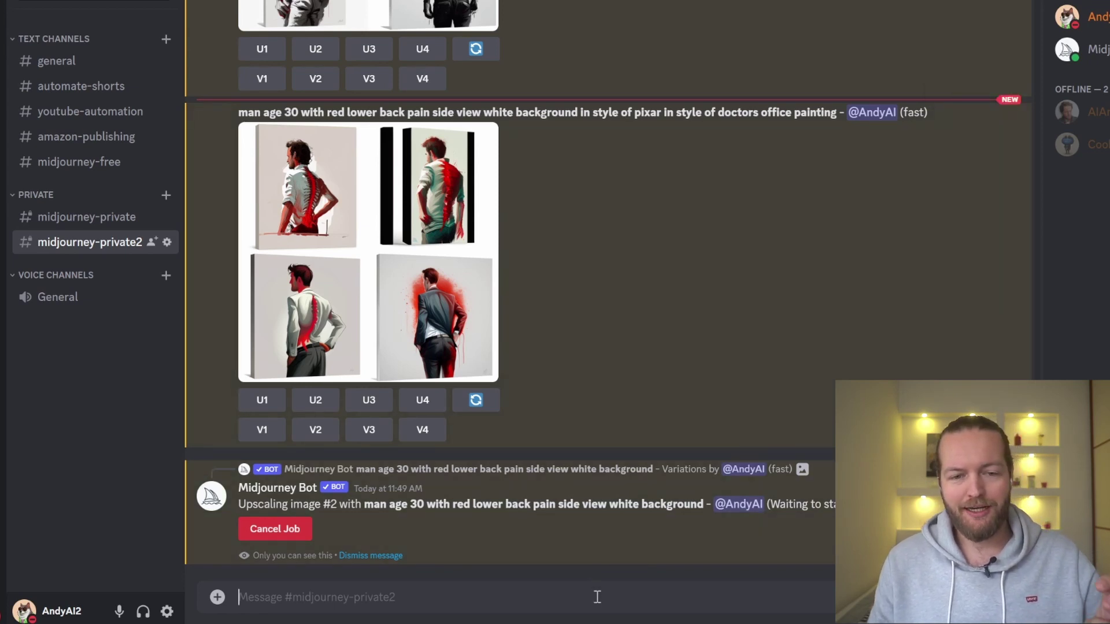
pyautogui.write('/')
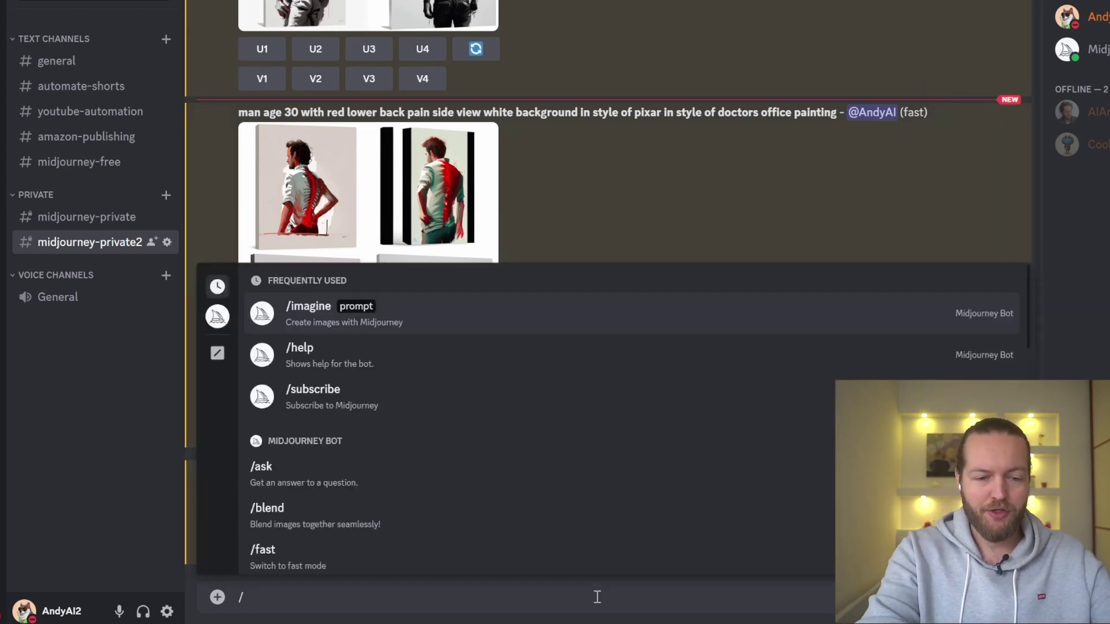
pyautogui.press('Tab')
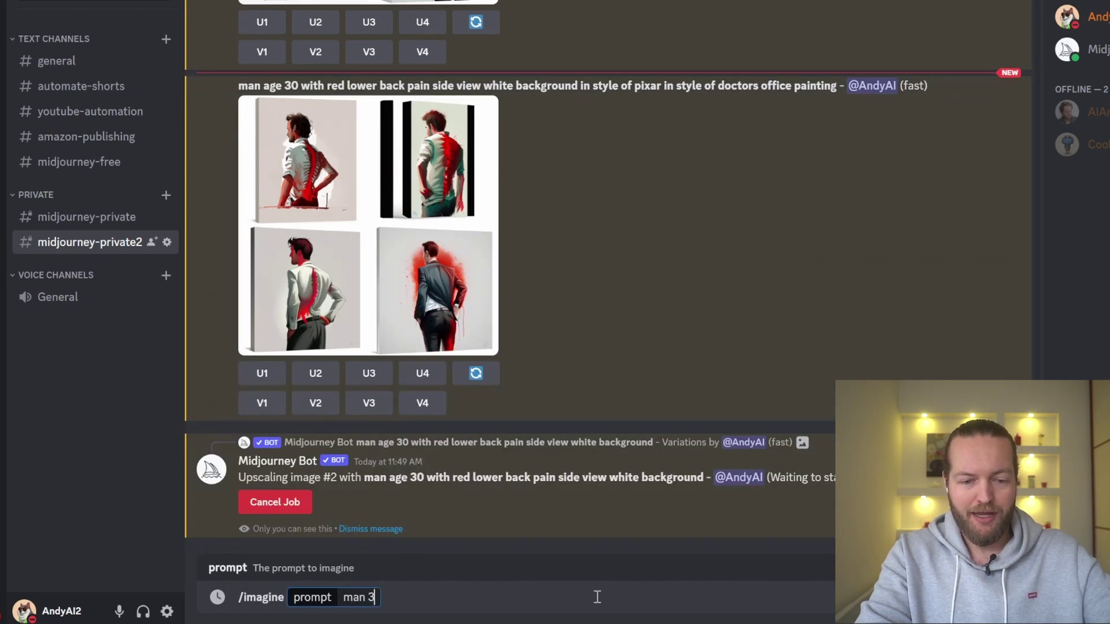
pyautogui.write('with great posture standing straight and tall muscular white background')
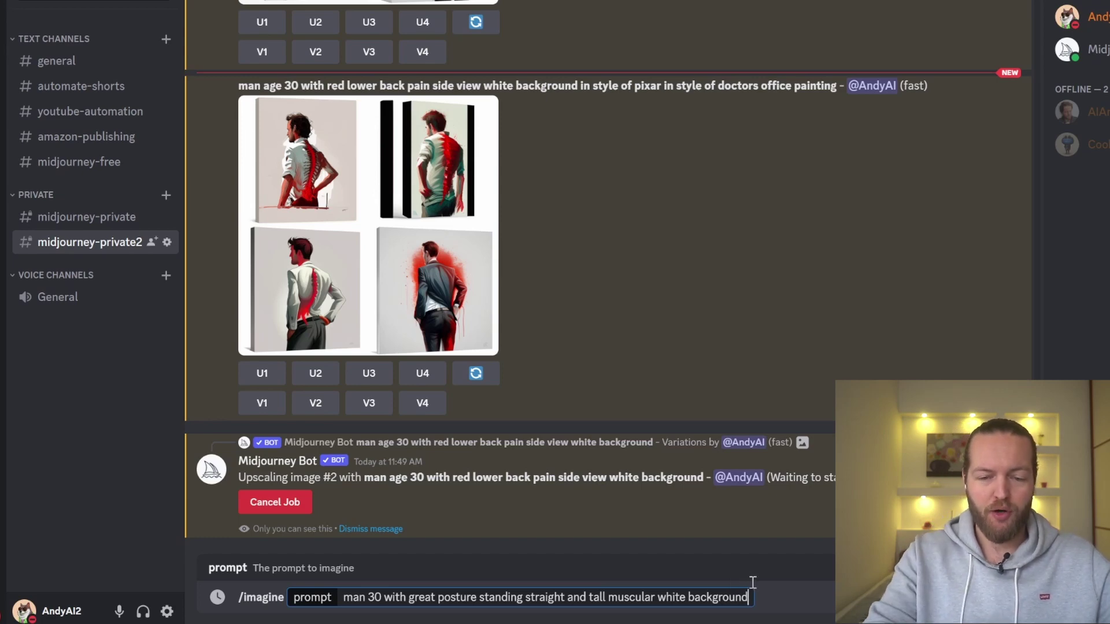
pyautogui.press('Return')
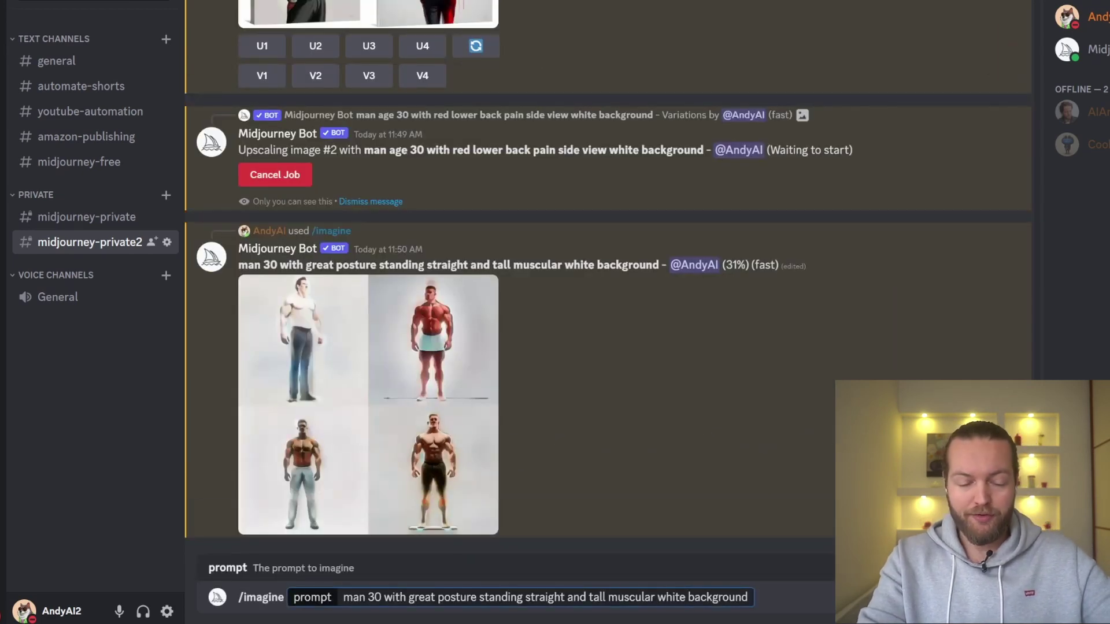
pyautogui.click(657, 597)
pyautogui.write('side wi')
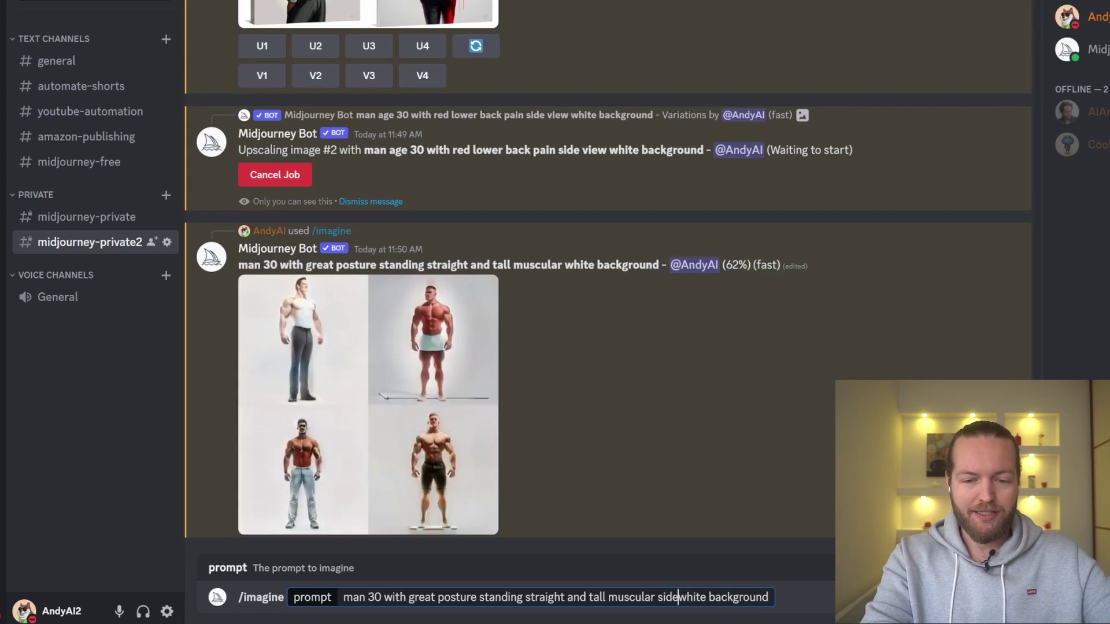
pyautogui.write('ew')
pyautogui.press('Return')
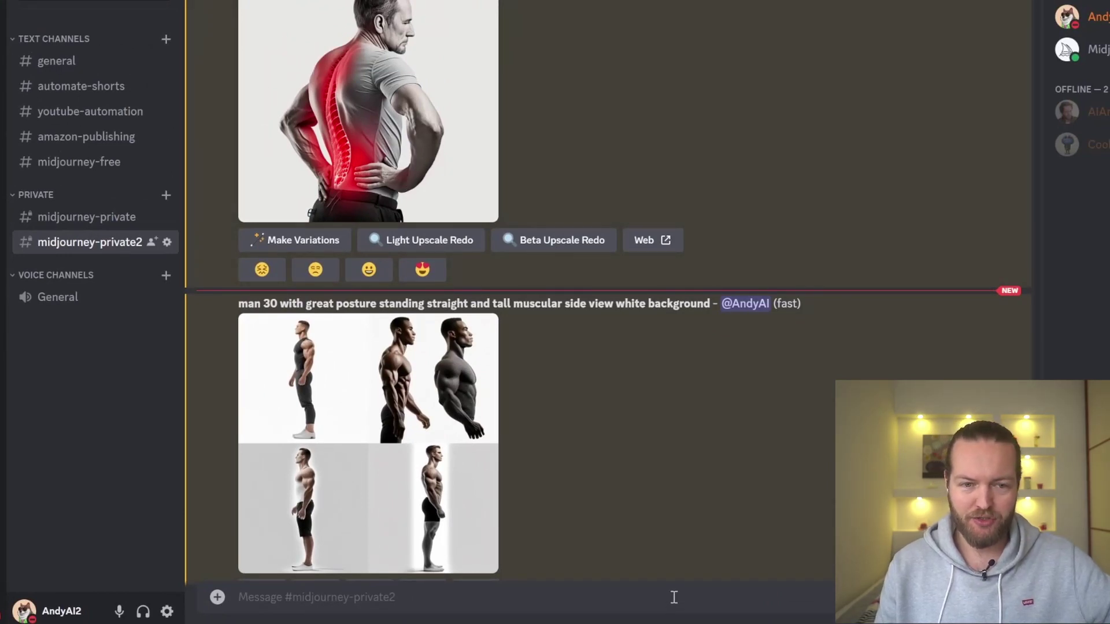
# Run /imagine with the healed-back man prompt.
pyautogui.write('/ima')
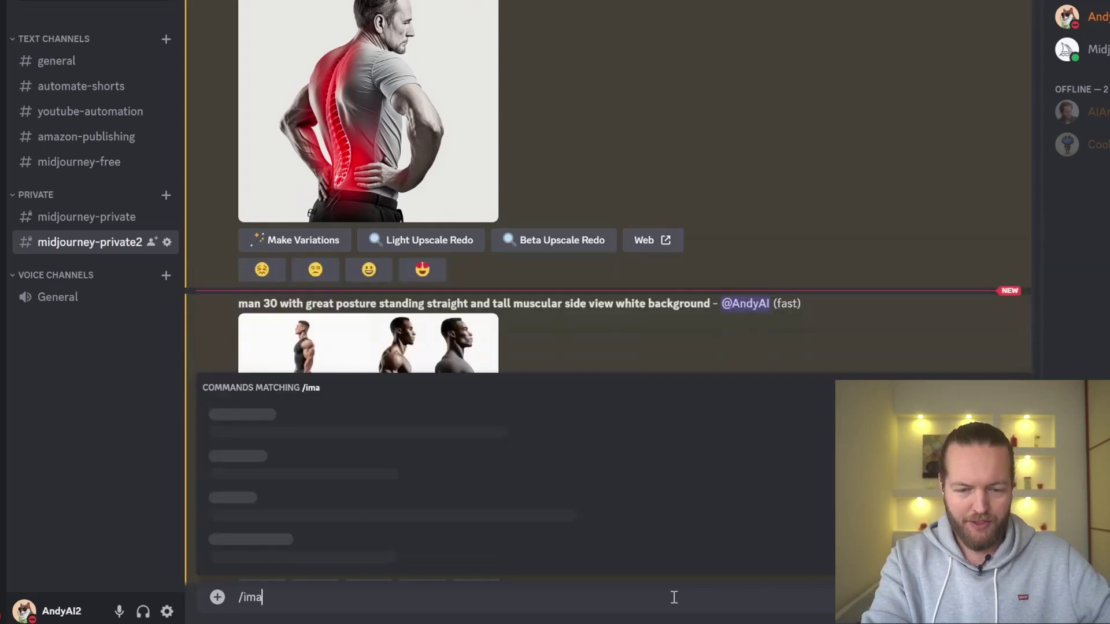
pyautogui.press('Tab')
pyautogui.write('male age 40 with a hooked back standing straight side view full body strong frame white background')
pyautogui.press('Return')
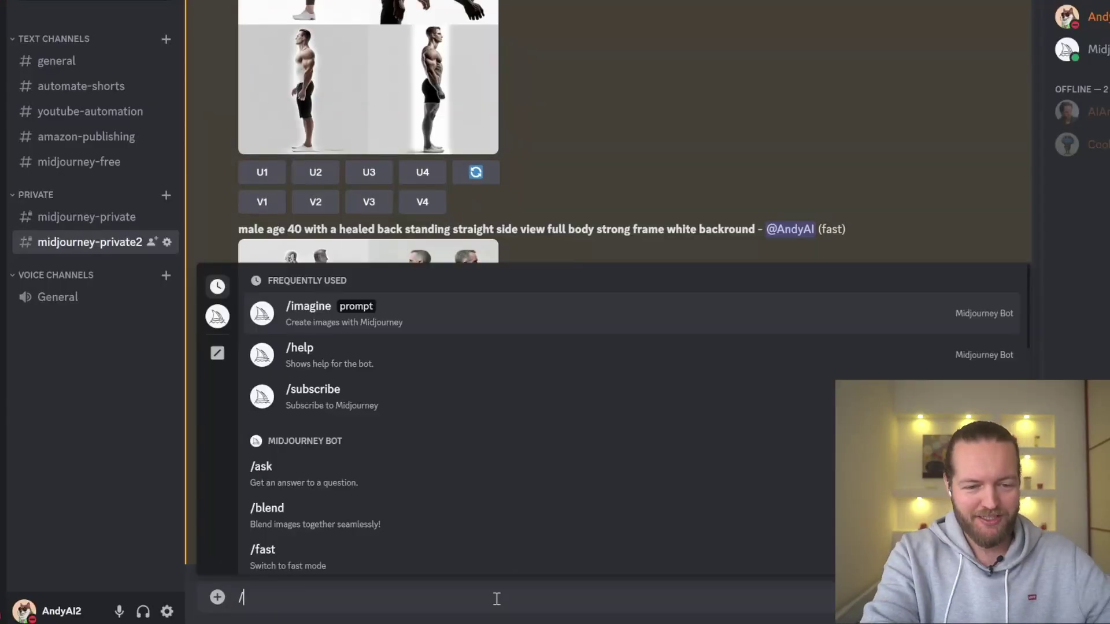
# Request remixed variations of the third great-posture image with V3.
pyautogui.press('Return')
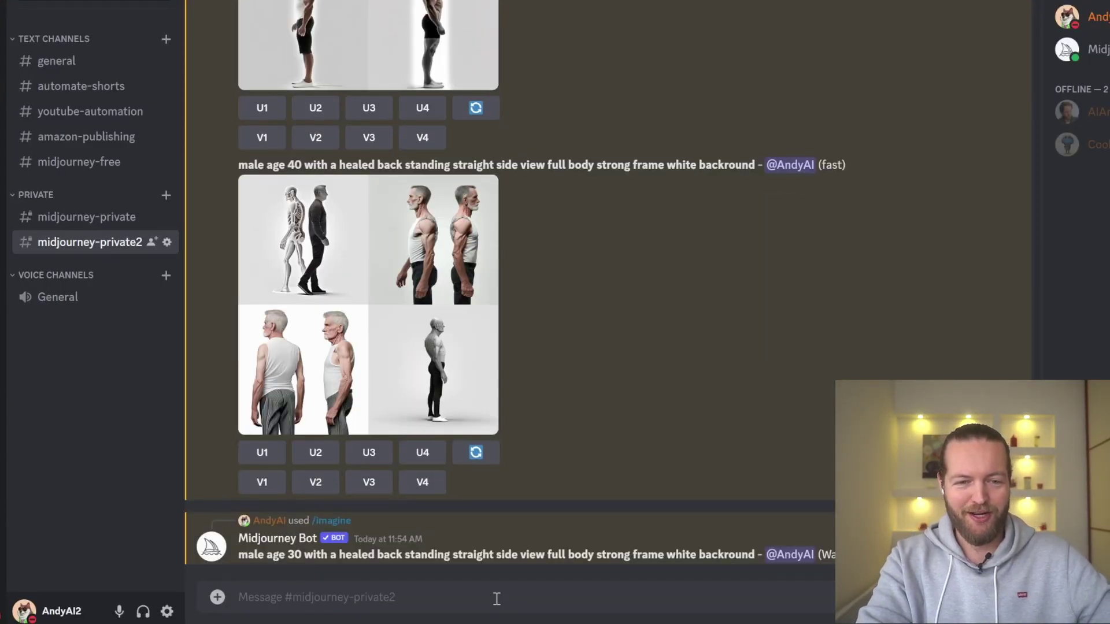
pyautogui.scroll(5, 303, 280)
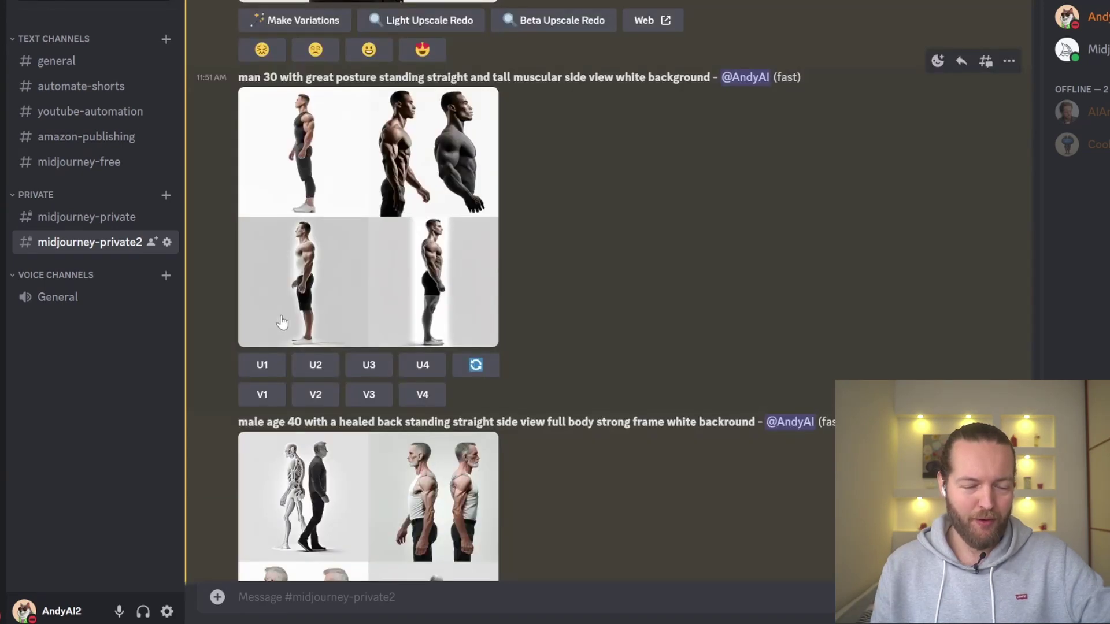
pyautogui.click(369, 398)
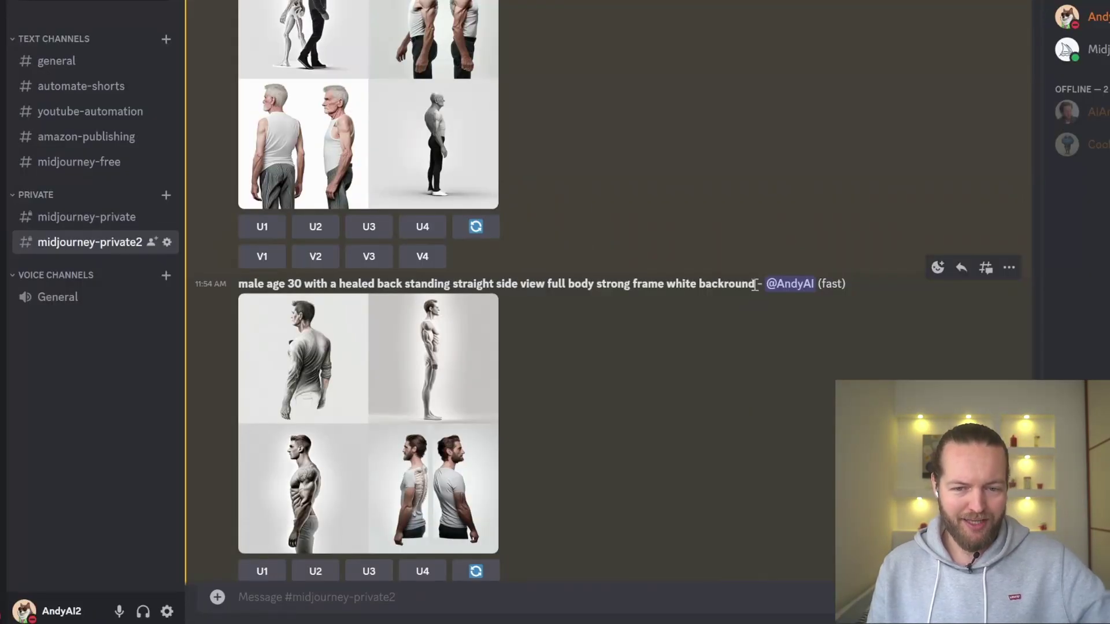
# Paste the healed-back prompt into a new /imagine and edit it to age 30.
pyautogui.moveTo(754, 286); pyautogui.dragTo(248, 286)
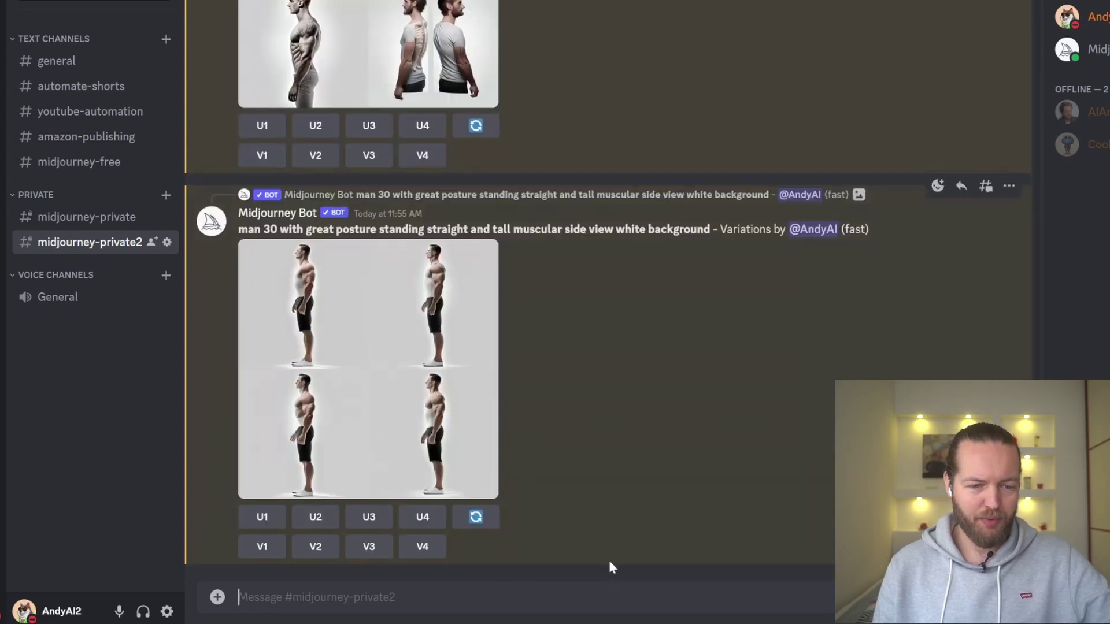
pyautogui.write('/')
pyautogui.press('Return')
pyautogui.hotkey('ctrl', 'v')
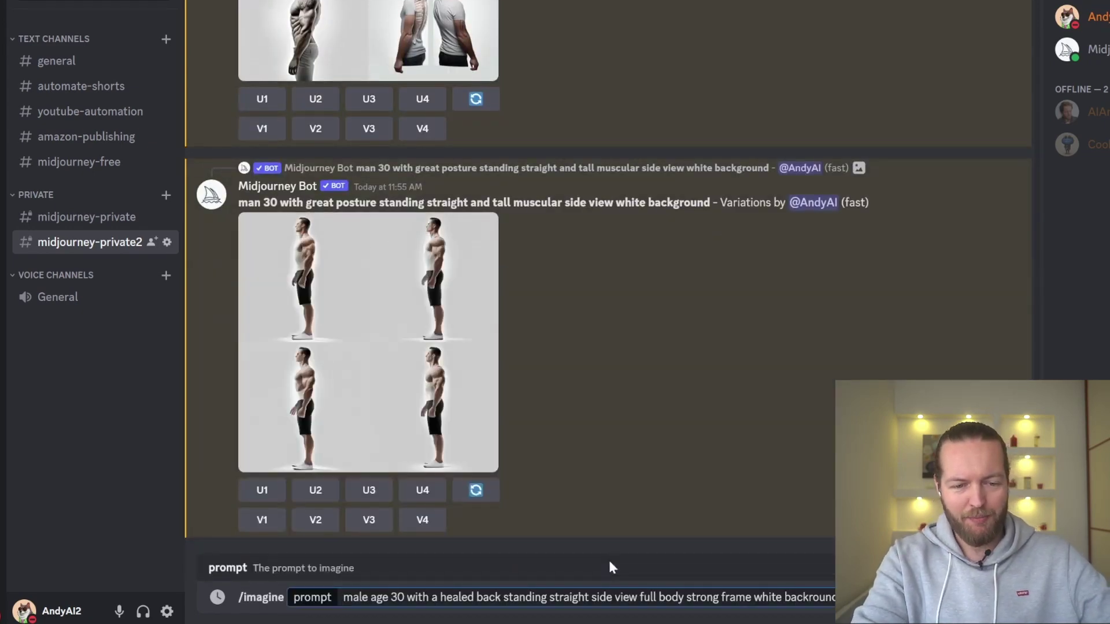
pyautogui.hotkey('ctrl', 'Left')
pyautogui.hotkey('ctrl', 'Left')
pyautogui.hotkey('ctrl', 'Left')
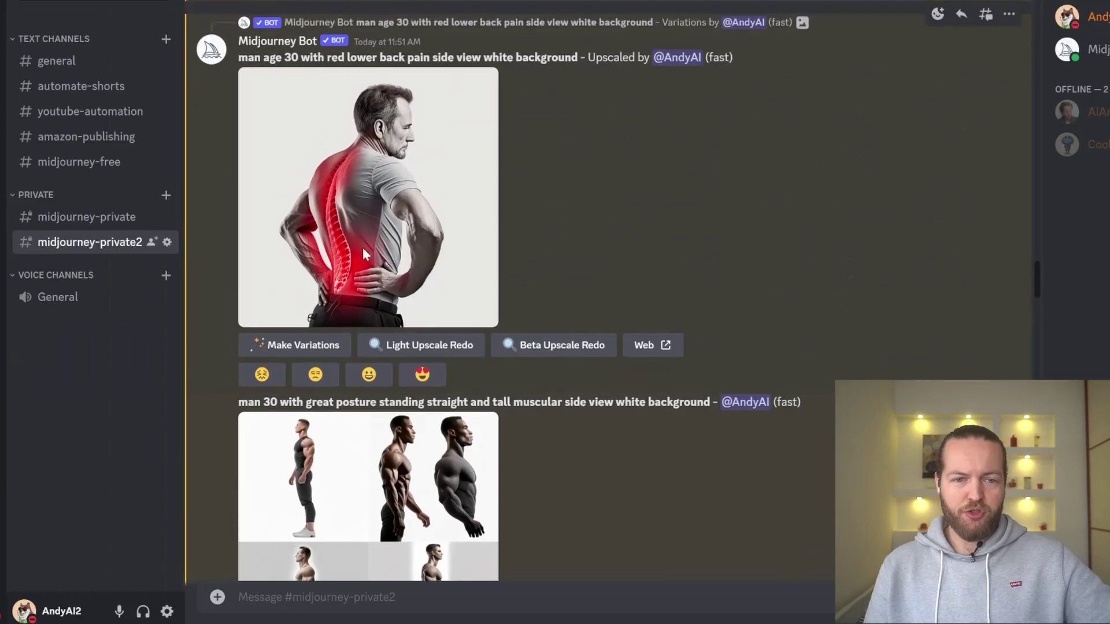
pyautogui.scroll(1, 351, 310)
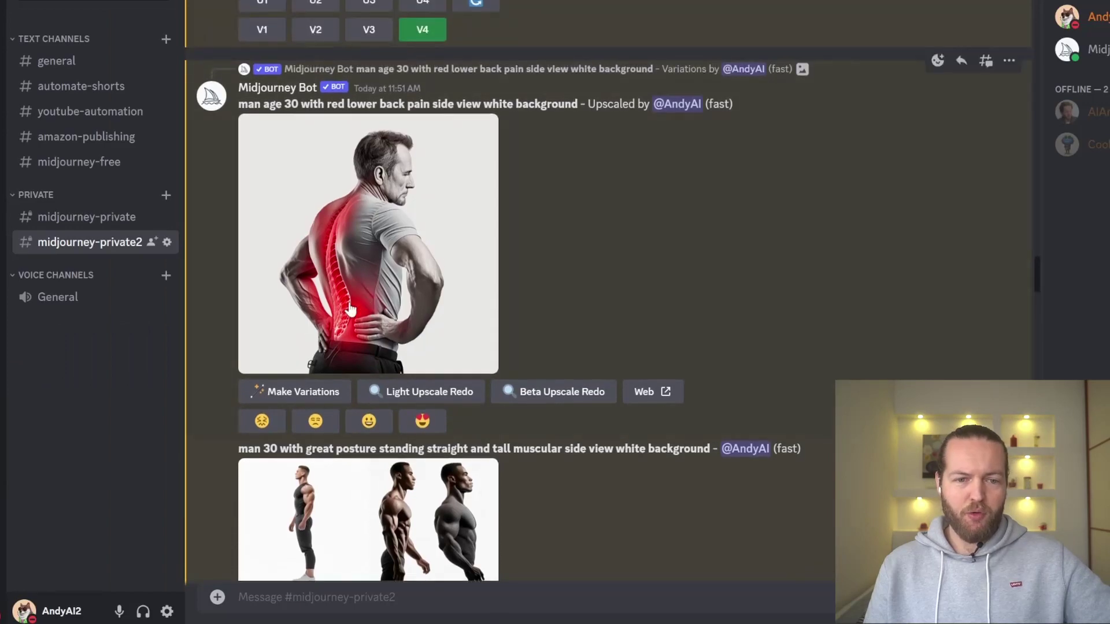
# Open the back-pain upscale on the Midjourney site and download it.
pyautogui.click(644, 393)
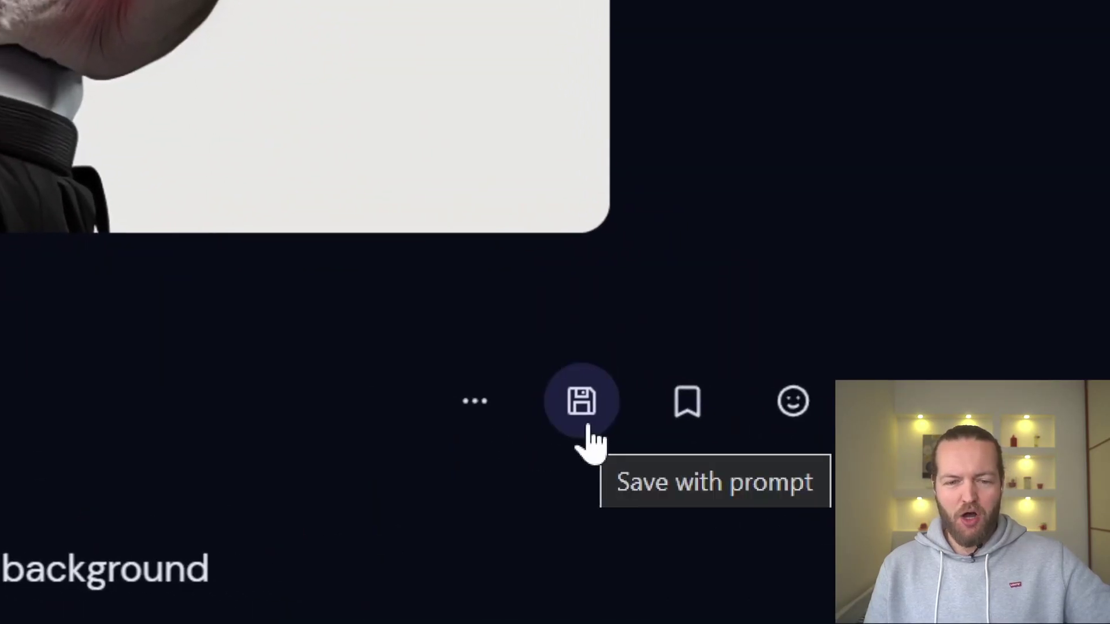
pyautogui.click(568, 429)
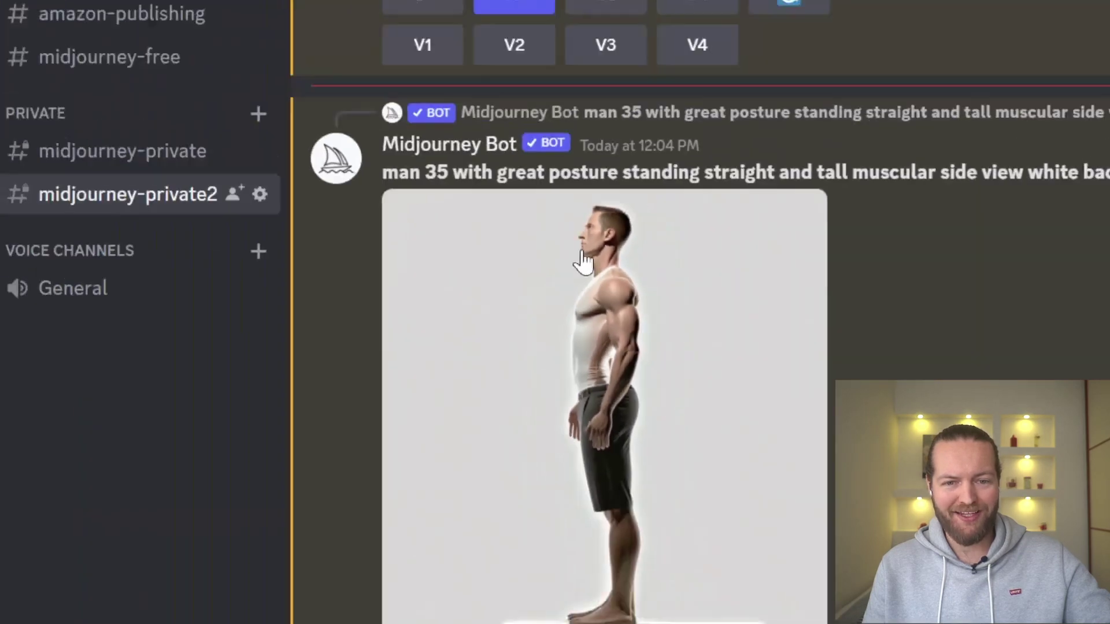
pyautogui.scroll(10, 583, 260)
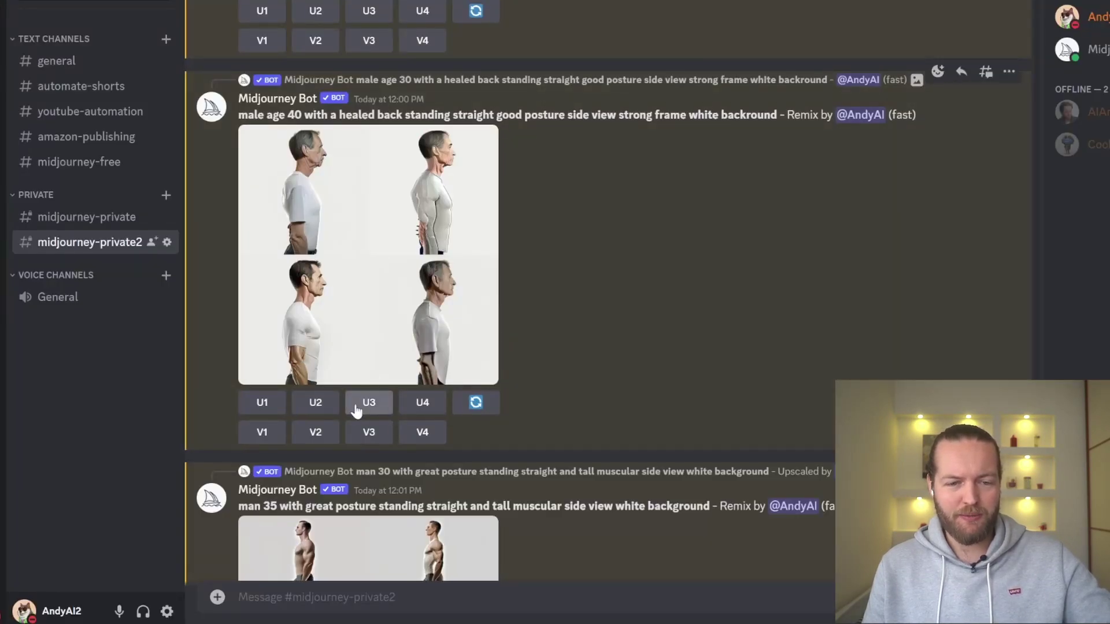
# Upscale the third upright-posture image and download it from Midjourney web as a PNG.
pyautogui.click(368, 403)
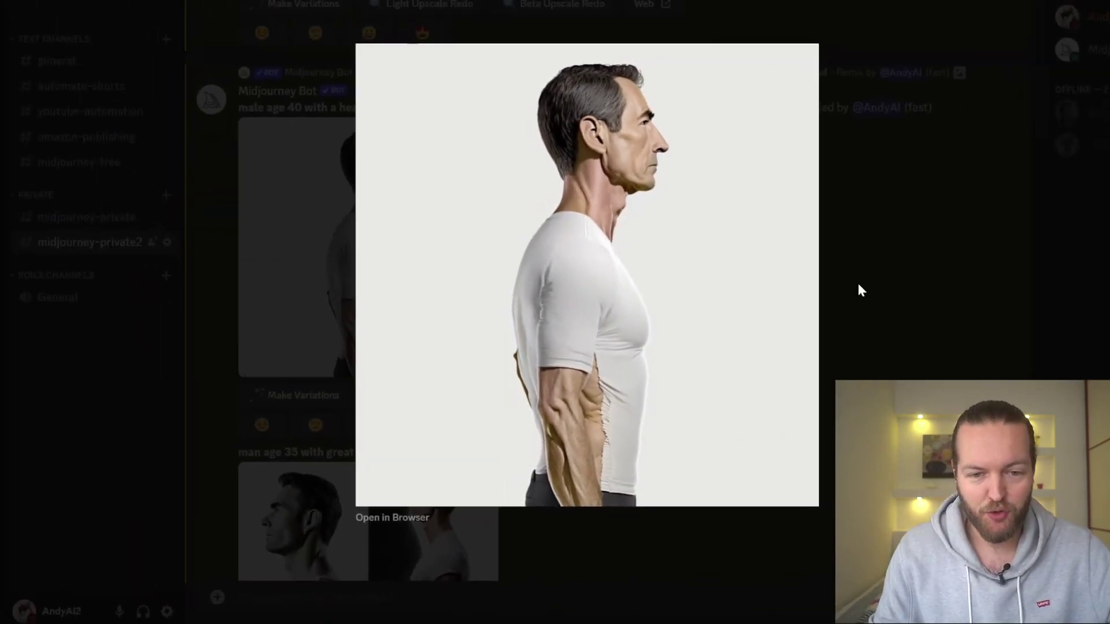
pyautogui.click(1044, 292)
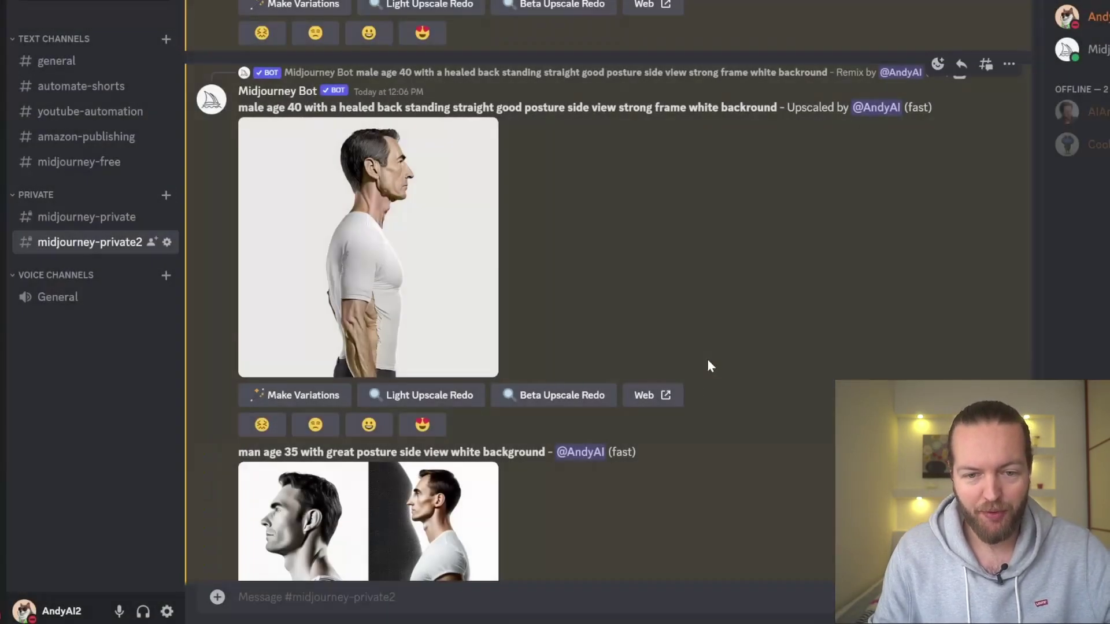
pyautogui.click(665, 398)
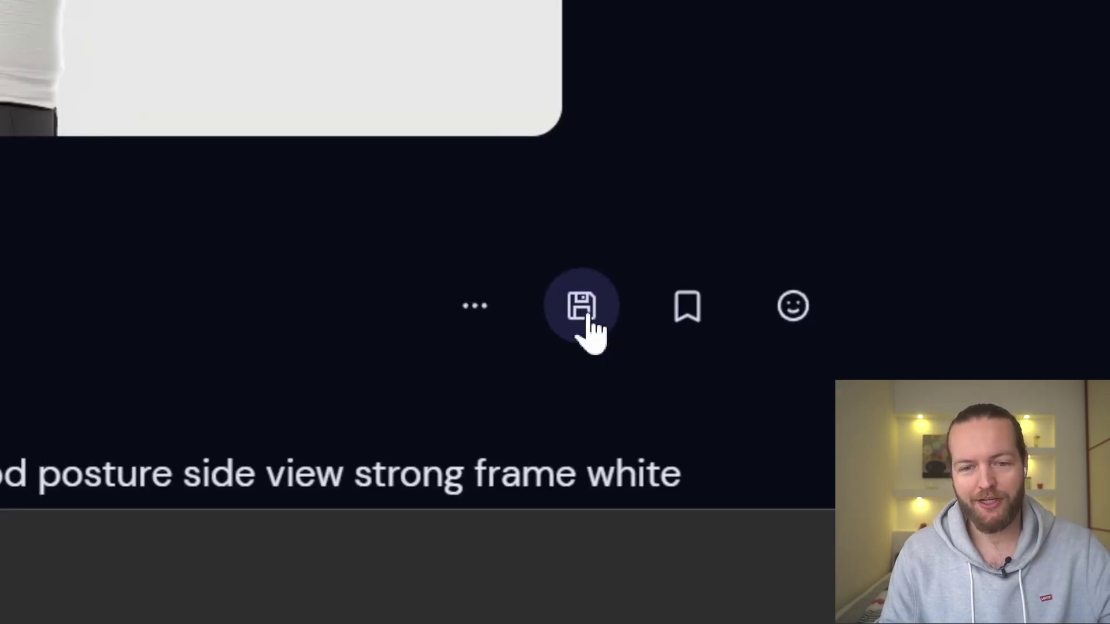
pyautogui.click(584, 312)
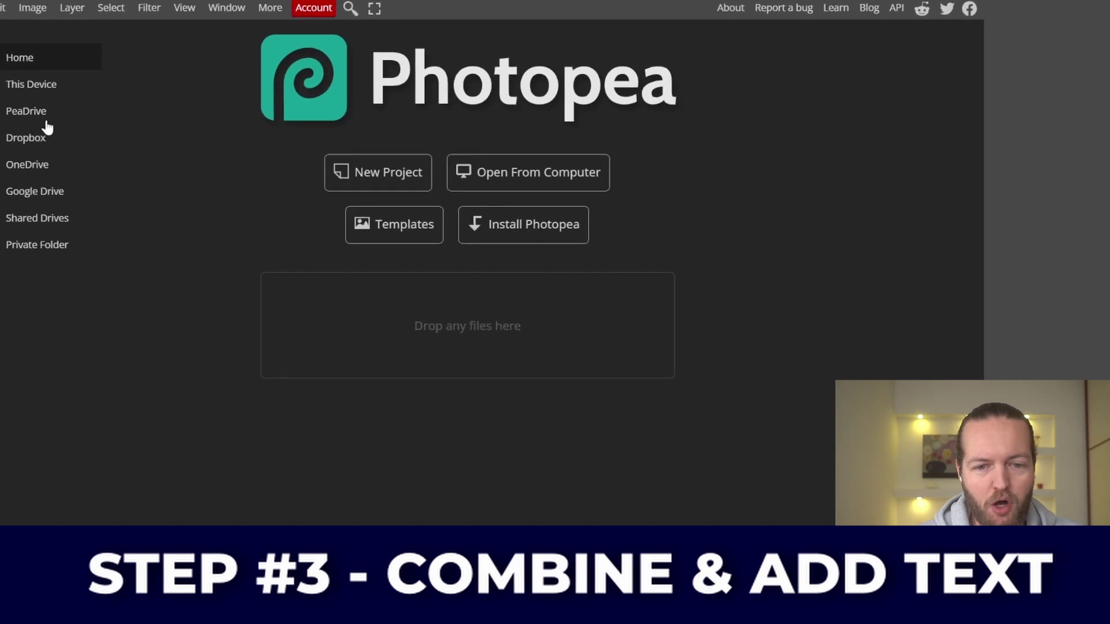
# Create a 1280×720 YouTube Thumbnail project and move the Background layer to the bottom.
pyautogui.click(378, 182)
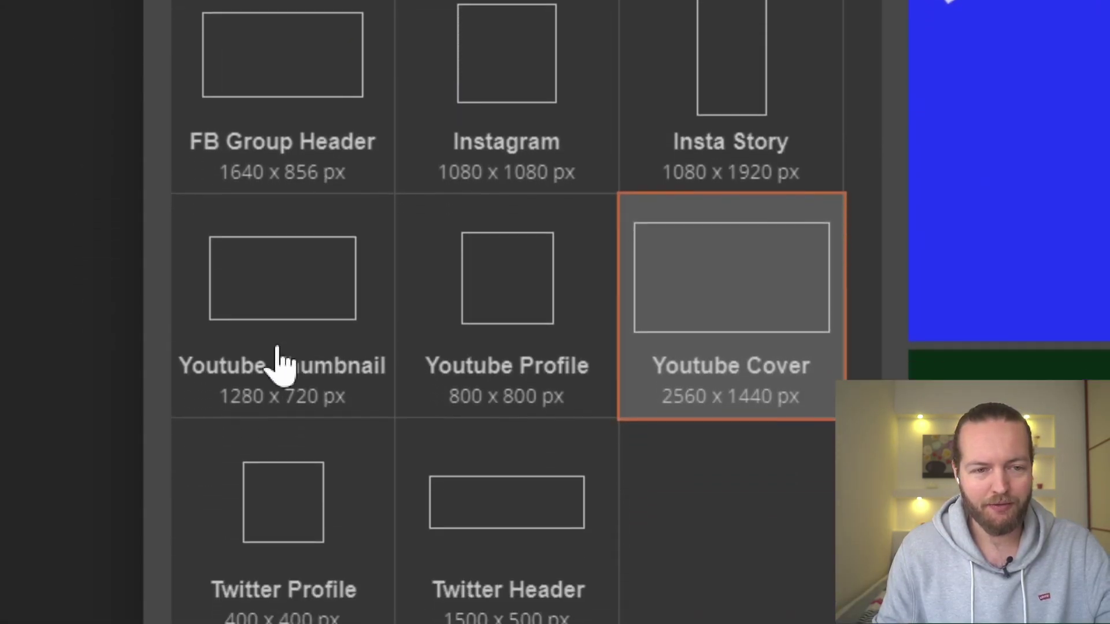
pyautogui.click(277, 362)
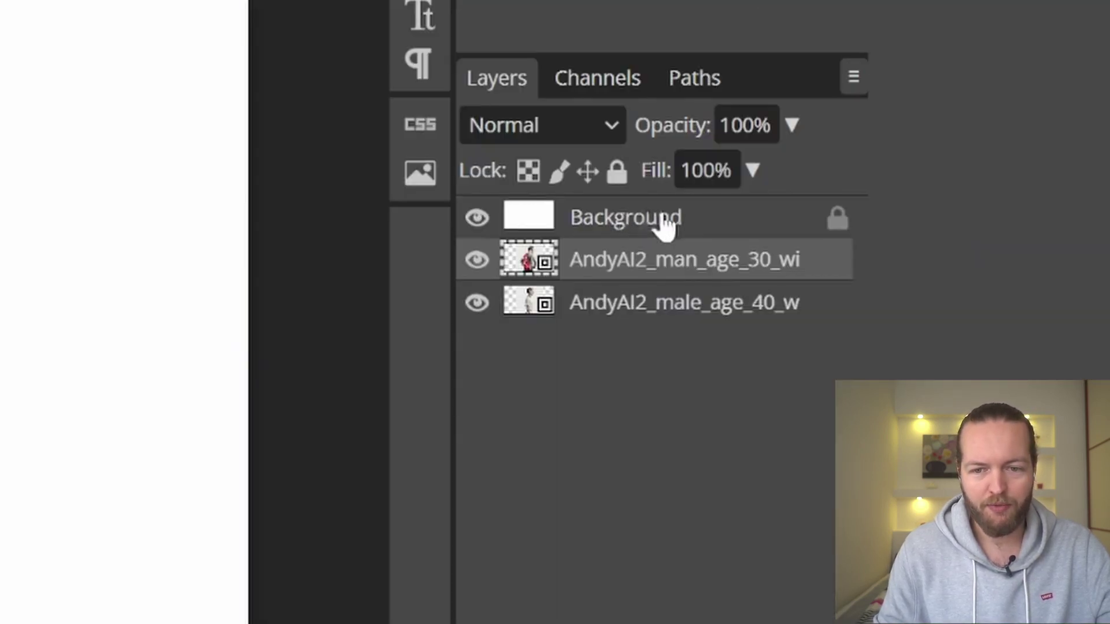
pyautogui.moveTo(954, 276); pyautogui.dragTo(948, 313)
pyautogui.moveTo(712, 307); pyautogui.dragTo(709, 315)
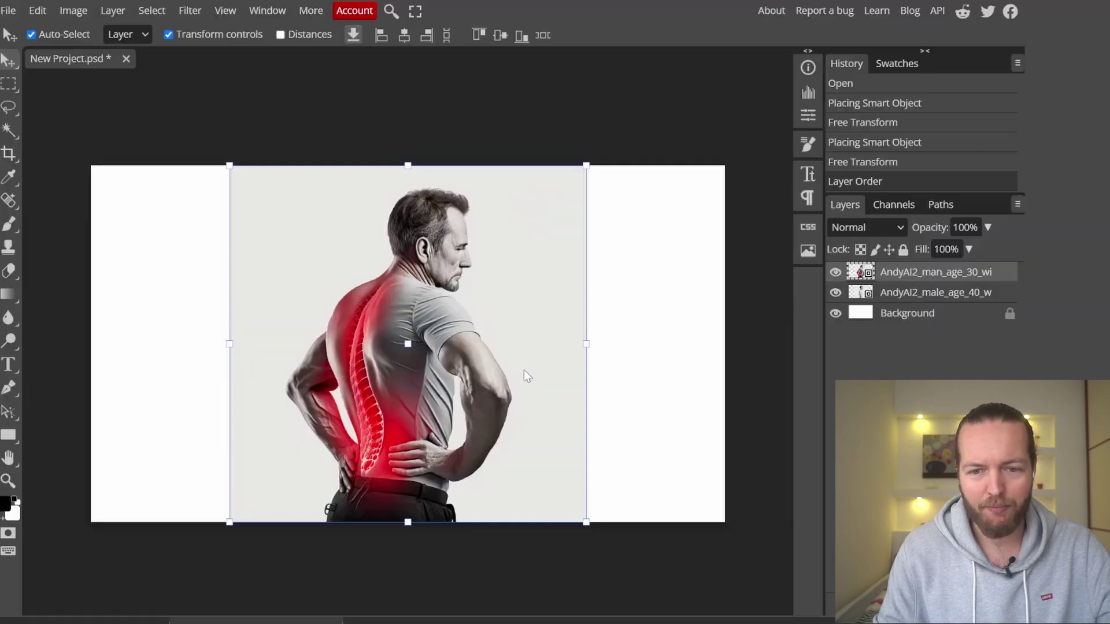
# Position the back-pain man on the left and the upright man on the right.
pyautogui.moveTo(523, 370); pyautogui.dragTo(363, 372)
pyautogui.click(953, 294)
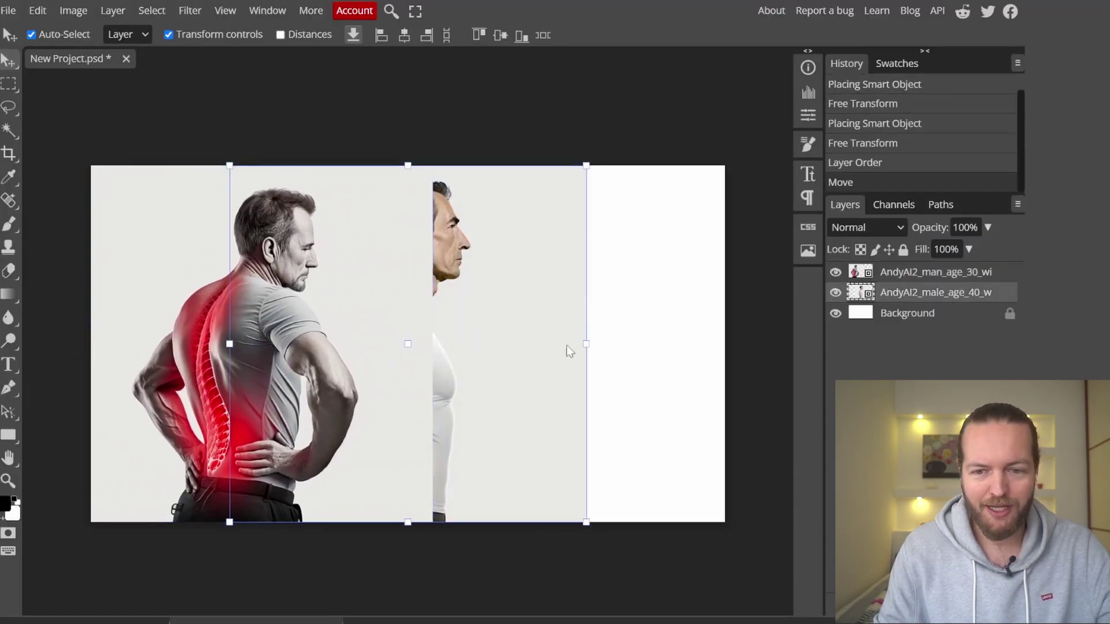
pyautogui.moveTo(555, 352); pyautogui.dragTo(676, 353)
pyautogui.click(131, 95)
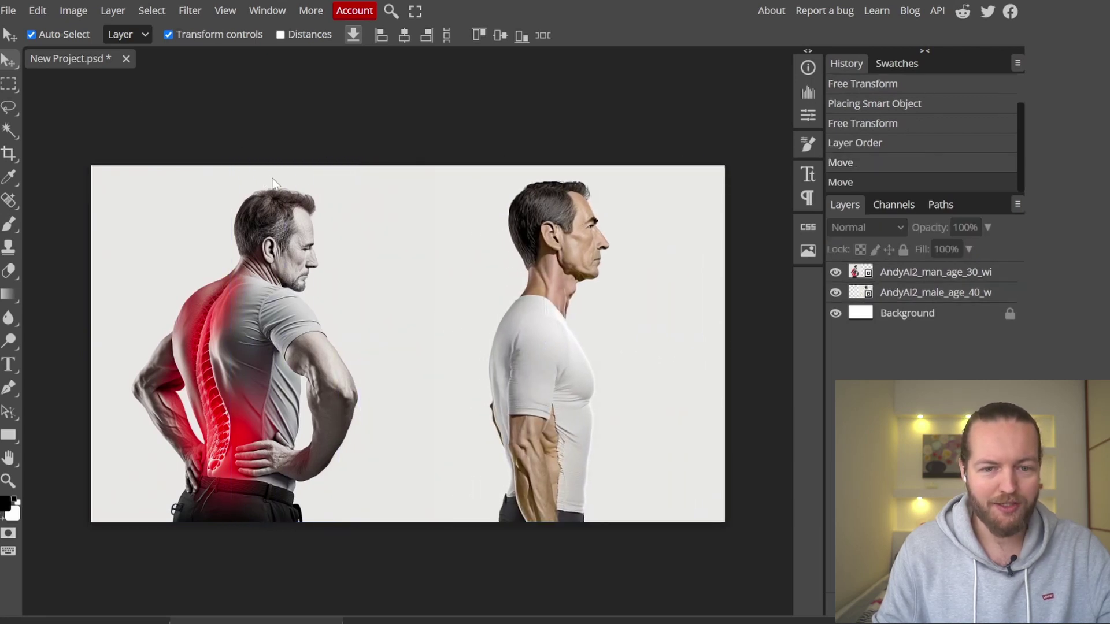
pyautogui.moveTo(536, 389); pyautogui.dragTo(559, 390)
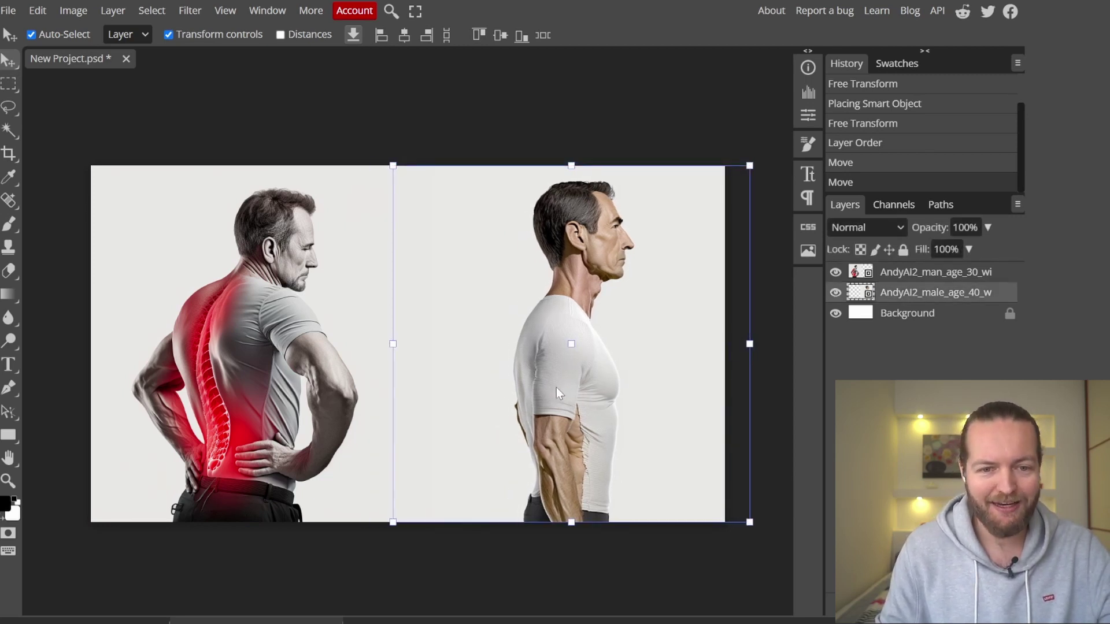
pyautogui.click(373, 113)
# Resize the back-pain man to 72.27% with Free Transform and apply it.
pyautogui.click(291, 321)
pyautogui.hotkey('ctrl', 't')
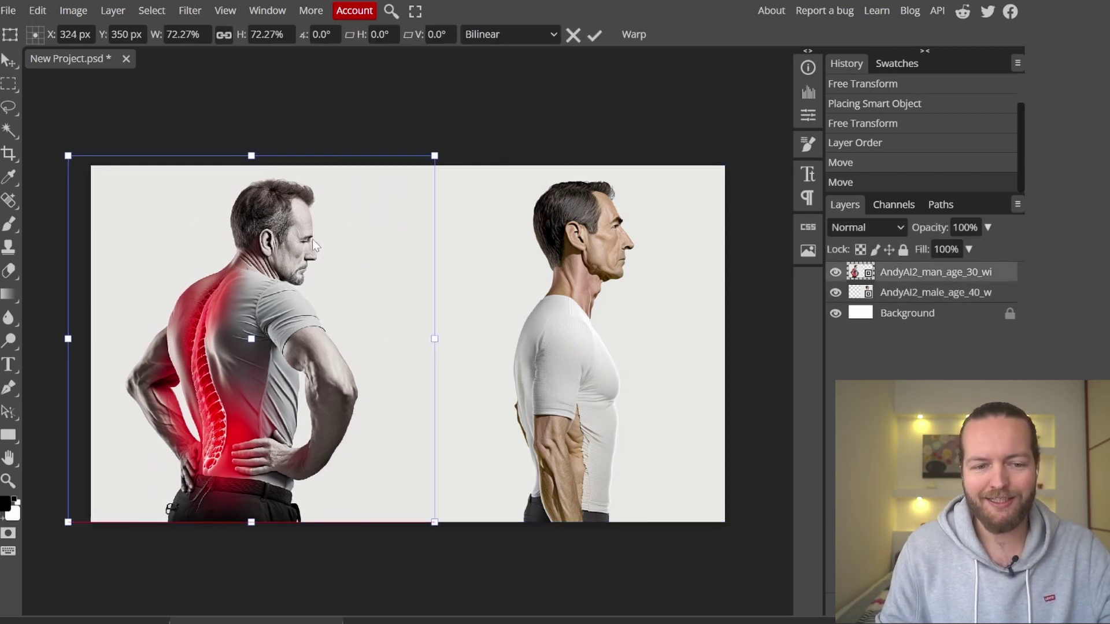
pyautogui.moveTo(315, 240); pyautogui.dragTo(325, 241)
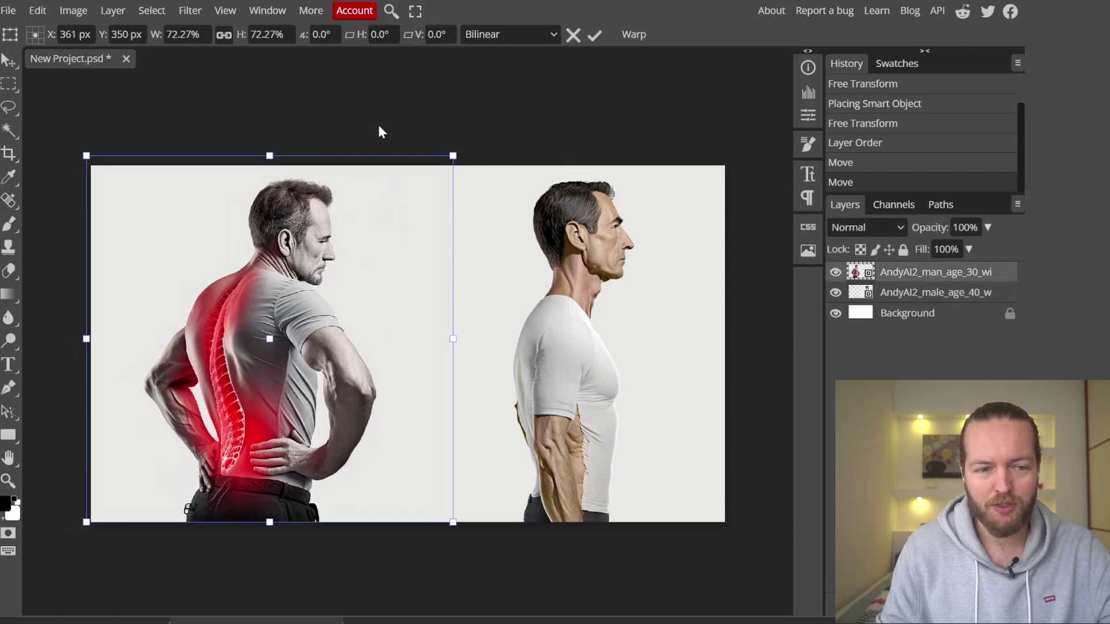
pyautogui.click(8, 59)
pyautogui.click(438, 155)
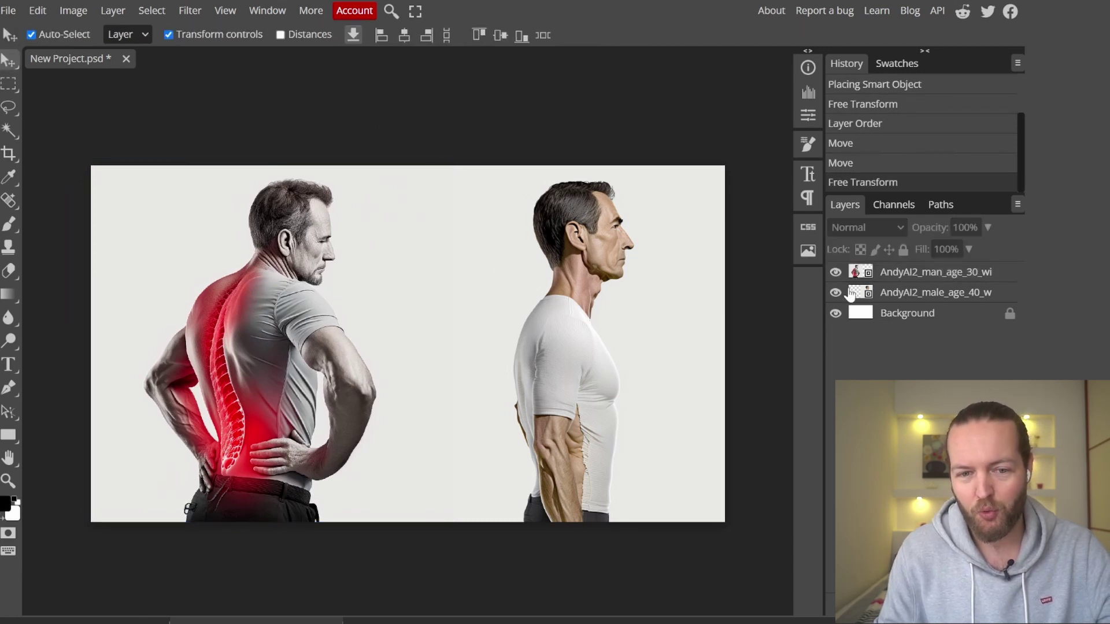
# Add a new text layer reading 'FIX THIS' between the two men.
pyautogui.moveTo(835, 271); pyautogui.dragTo(835, 293)
pyautogui.moveTo(835, 271); pyautogui.dragTo(835, 293)
pyautogui.press('t')
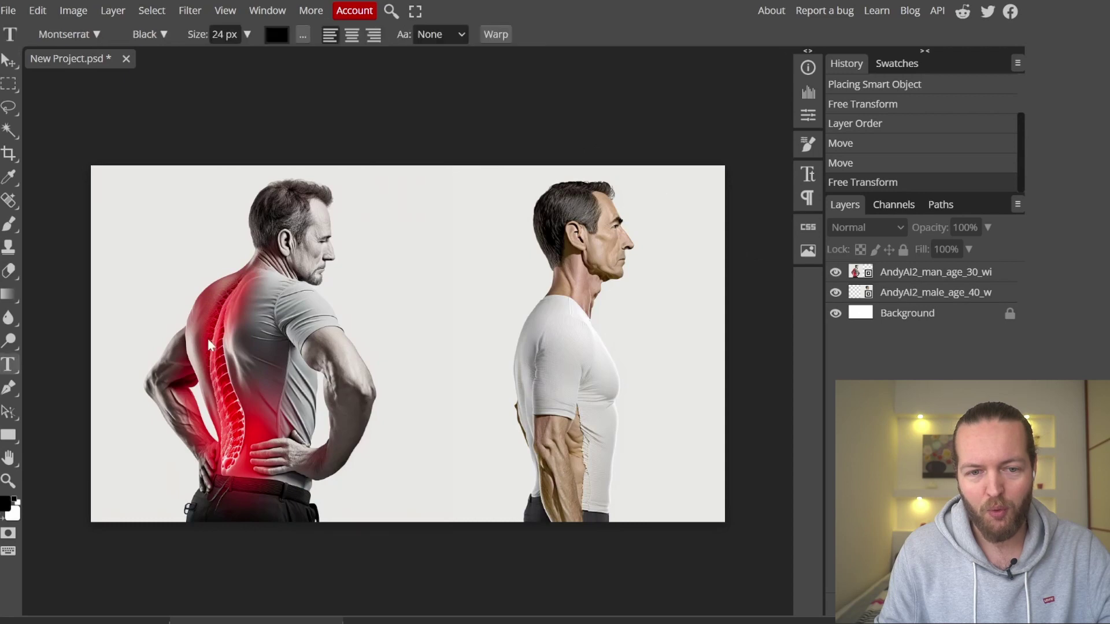
pyautogui.click(400, 266)
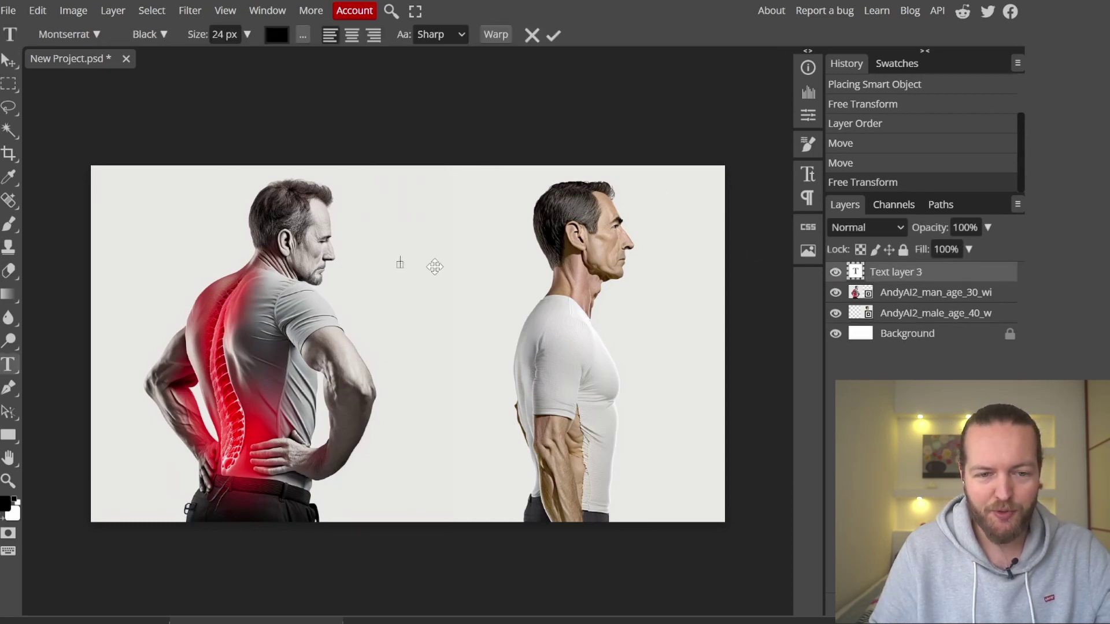
pyautogui.write('FIX THIS')
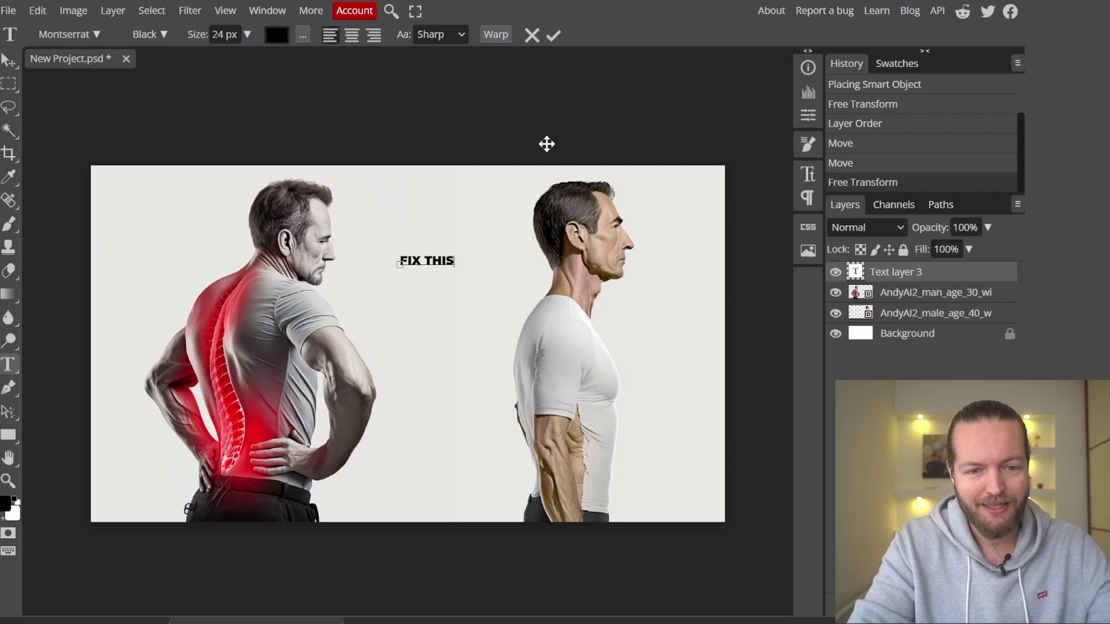
# Raise the FIX THIS text to 58 px, then enlarge and position it.
pyautogui.hotkey('ctrl', 'a')
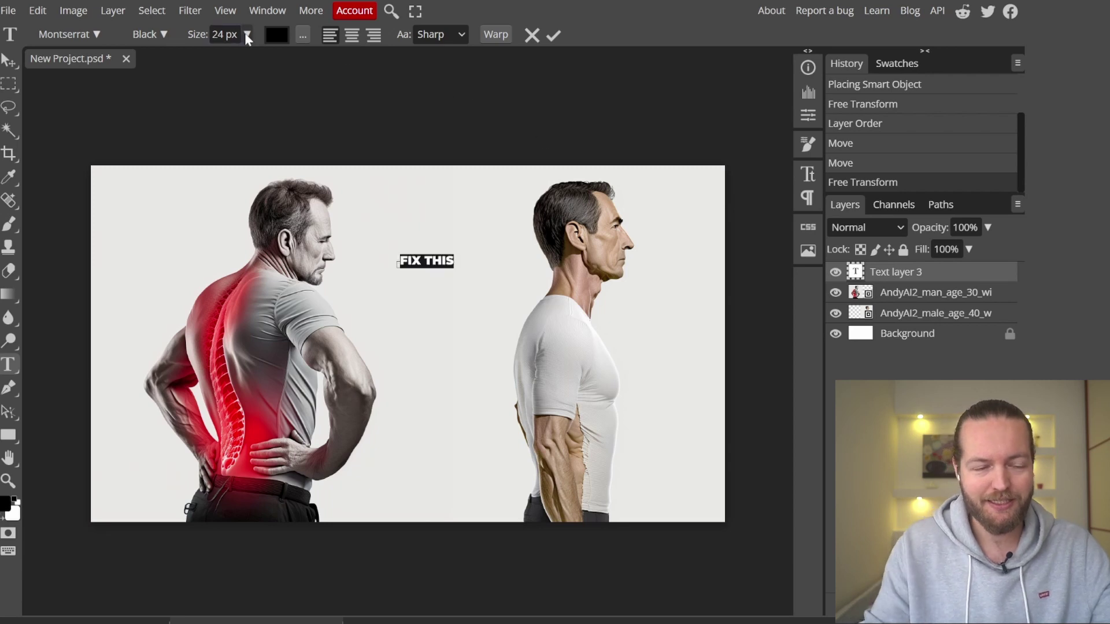
pyautogui.click(247, 34)
pyautogui.moveTo(223, 64); pyautogui.dragTo(234, 64)
pyautogui.click(10, 61)
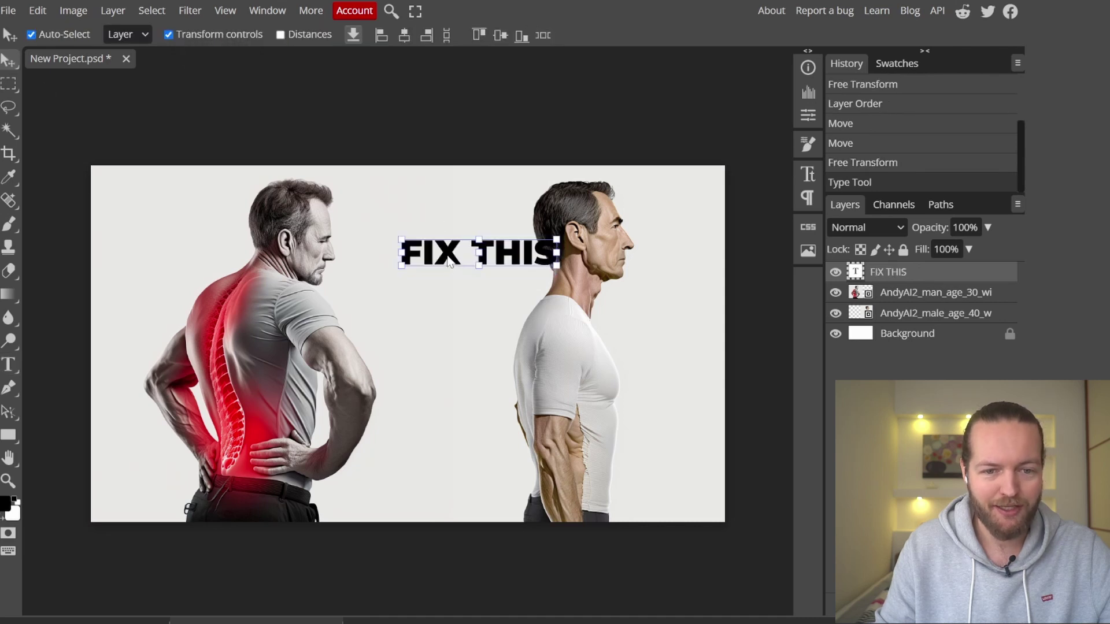
pyautogui.moveTo(450, 261); pyautogui.dragTo(418, 269)
pyautogui.moveTo(527, 270)
pyautogui.mouseDown()
pyautogui.moveTo(552, 296)
pyautogui.moveTo(504, 268)
pyautogui.moveTo(539, 258)
pyautogui.mouseUp()
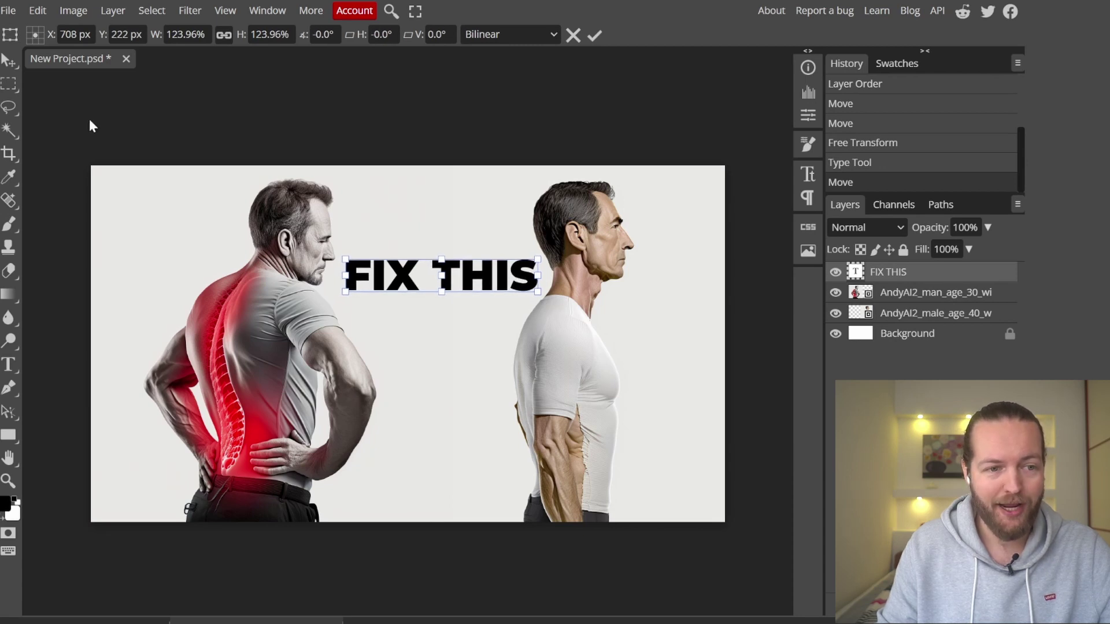
# Apply the text resize, nudging the back-pain man left and the FIX THIS text down-left.
pyautogui.click(10, 61)
pyautogui.moveTo(248, 347); pyautogui.dragTo(228, 347)
pyautogui.click(386, 129)
pyautogui.moveTo(432, 281)
pyautogui.mouseDown()
pyautogui.moveTo(421, 284)
pyautogui.moveTo(428, 292)
pyautogui.mouseUp()
# Color the FIX THIS text red (#eb0918) through the Character settings.
pyautogui.doubleClick(913, 280)
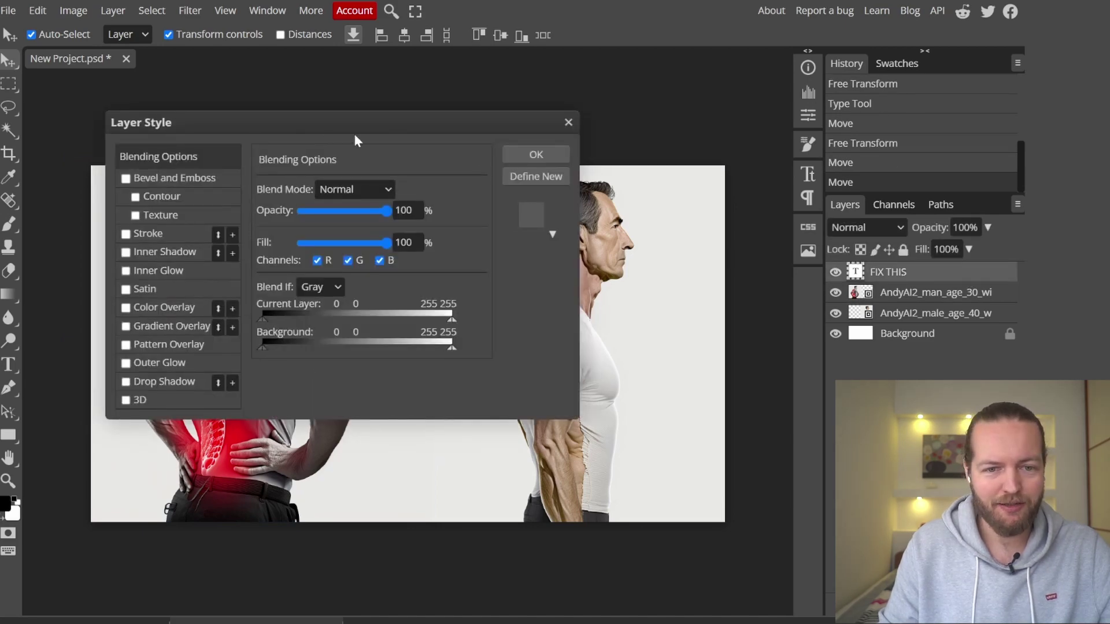
pyautogui.click(805, 175)
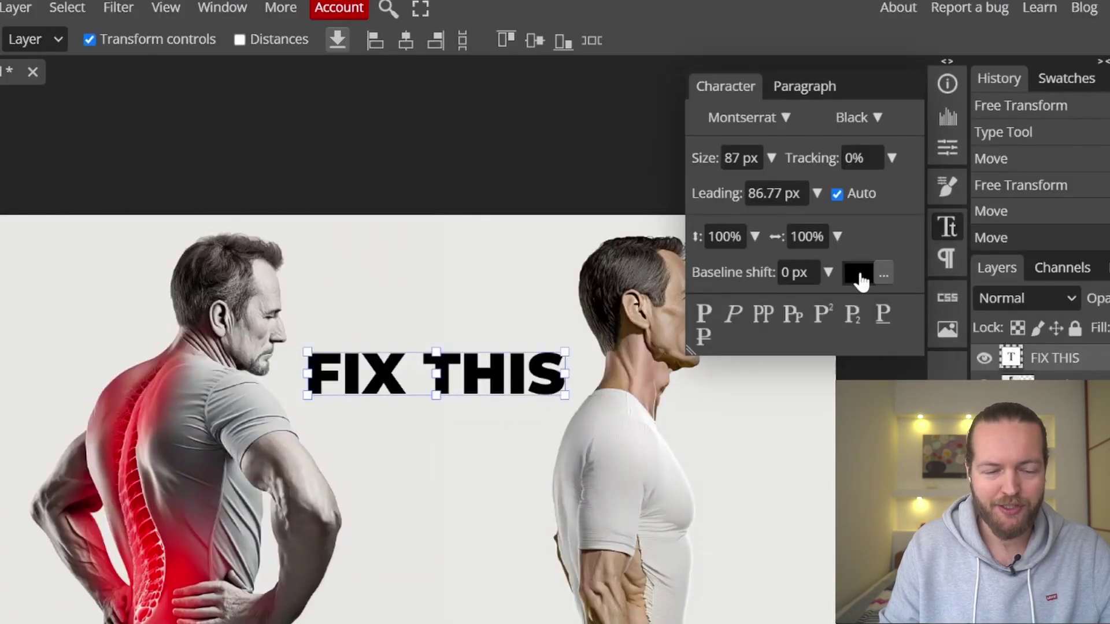
pyautogui.click(860, 277)
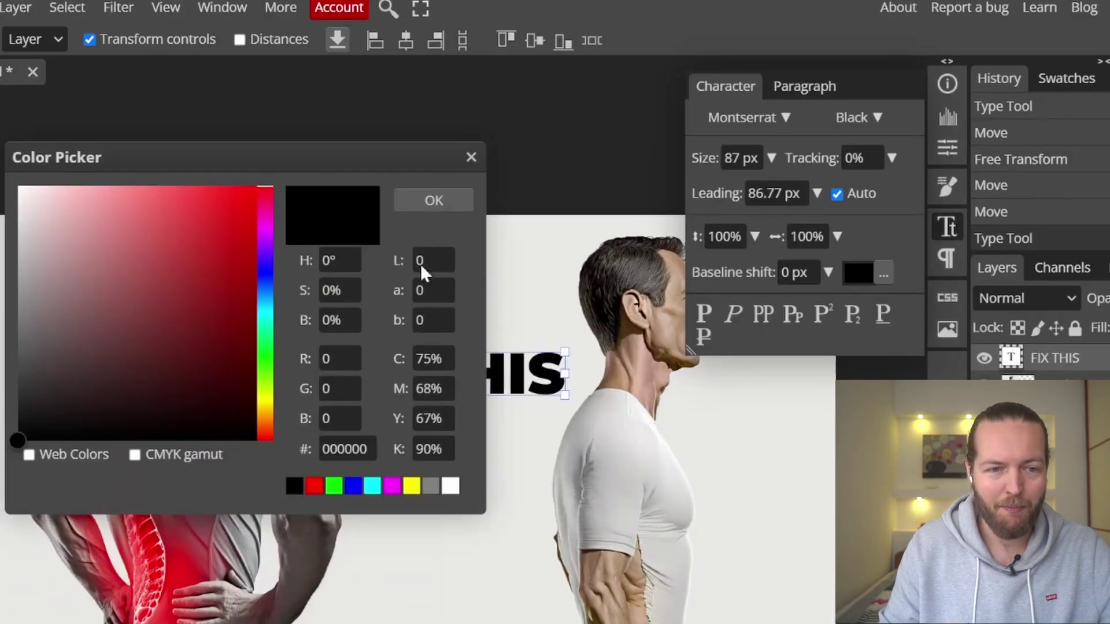
pyautogui.moveTo(301, 166); pyautogui.dragTo(432, 107)
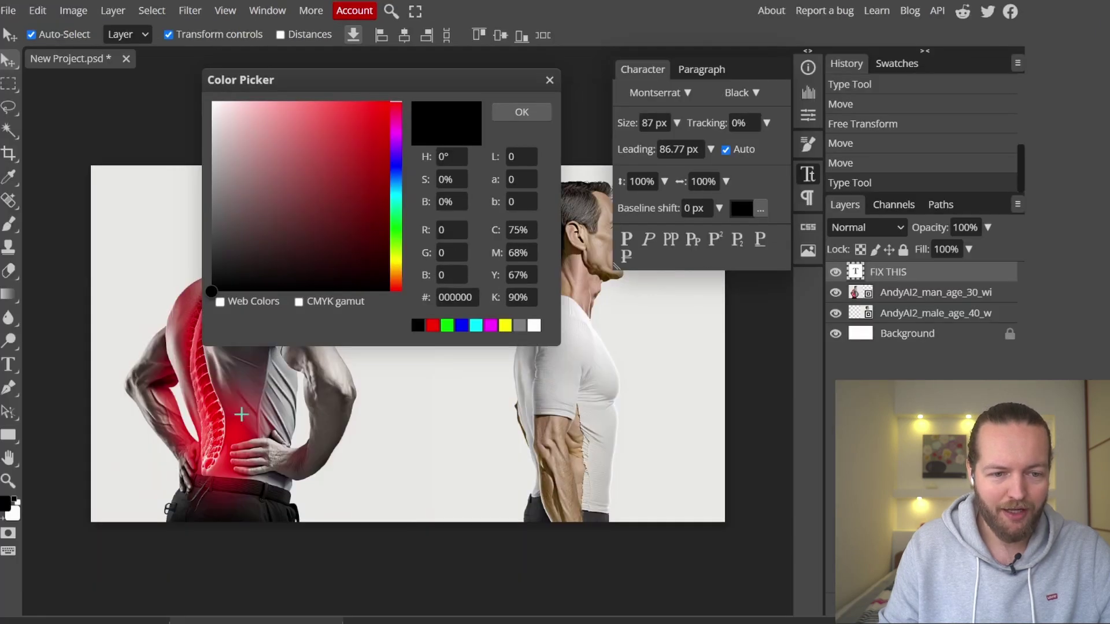
pyautogui.click(382, 117)
pyautogui.moveTo(410, 75); pyautogui.dragTo(230, 57)
pyautogui.click(345, 95)
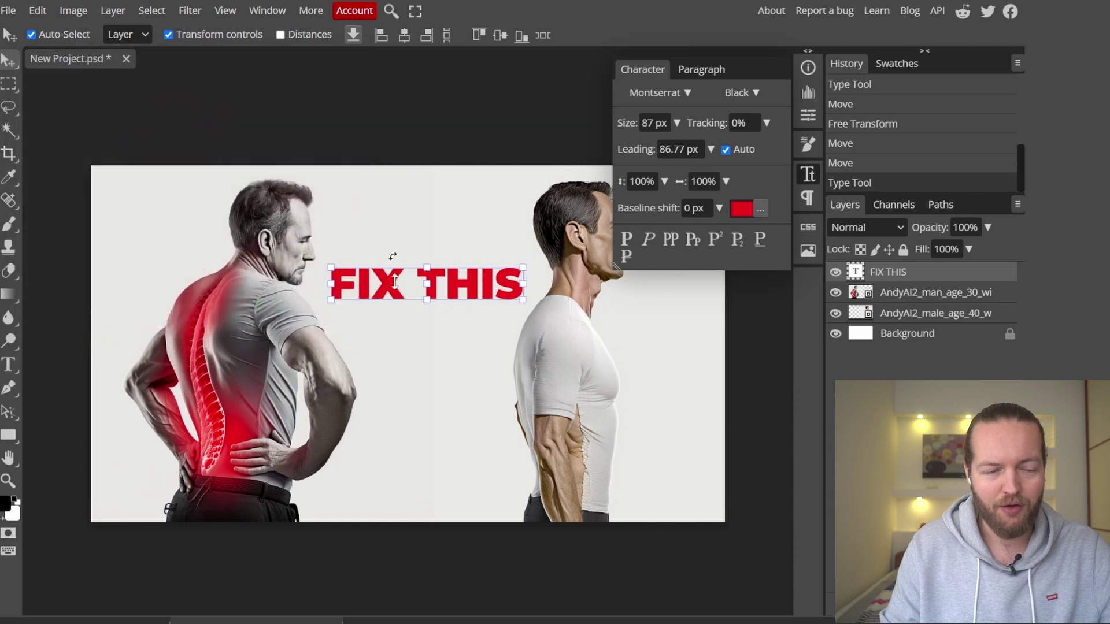
pyautogui.click(211, 135)
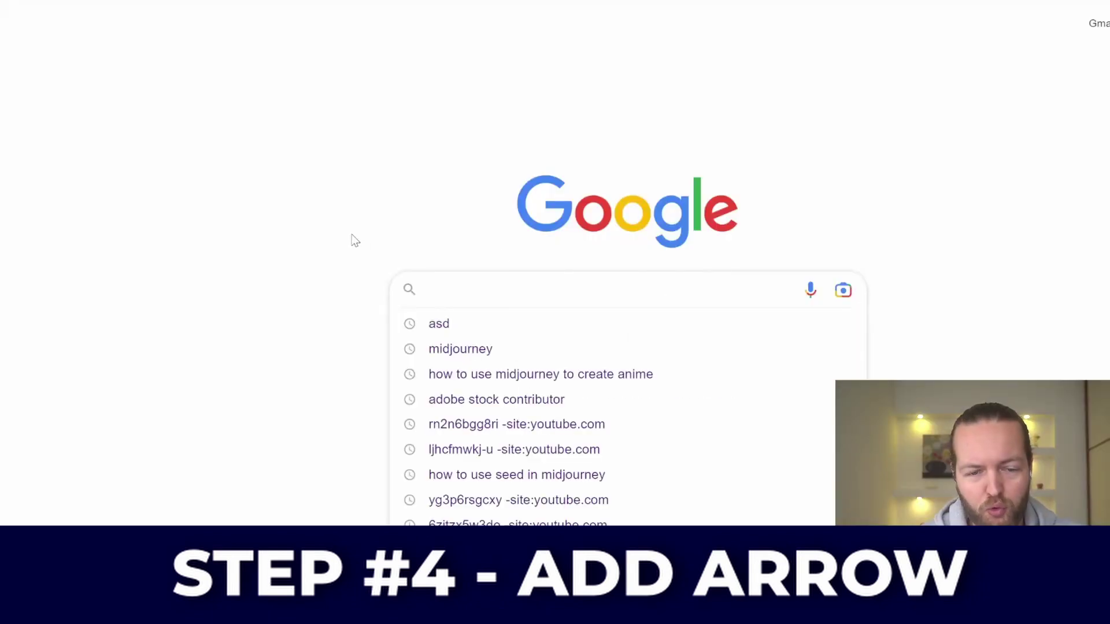
# Search Google Images for 'red arrow png' filtered to transparent colour.
pyautogui.write('red arro')
pyautogui.click(515, 333)
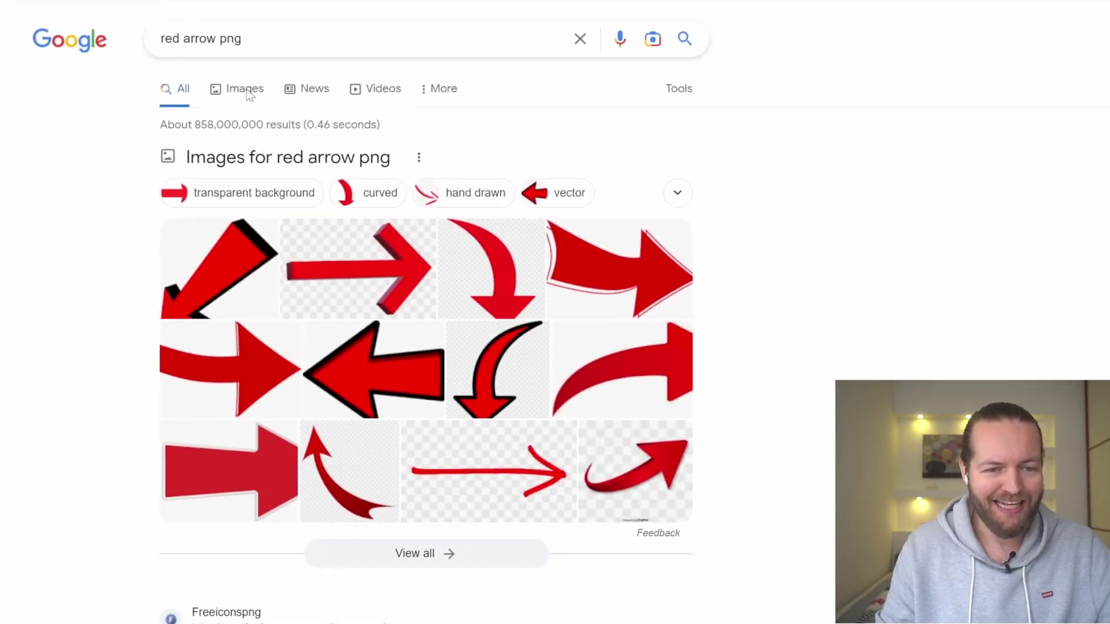
pyautogui.click(243, 91)
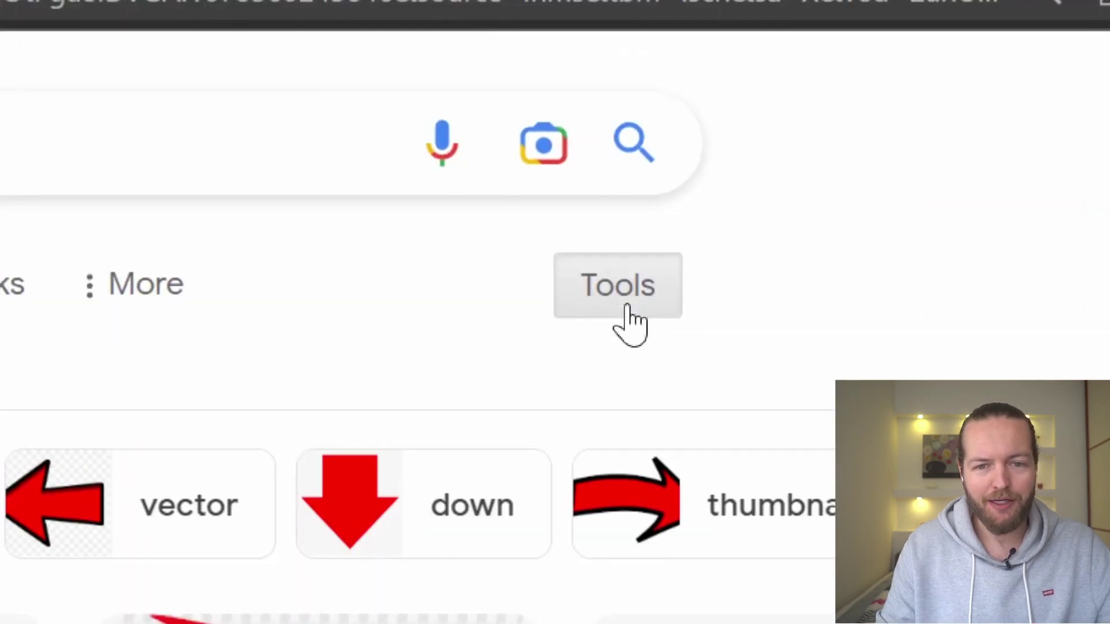
pyautogui.click(659, 88)
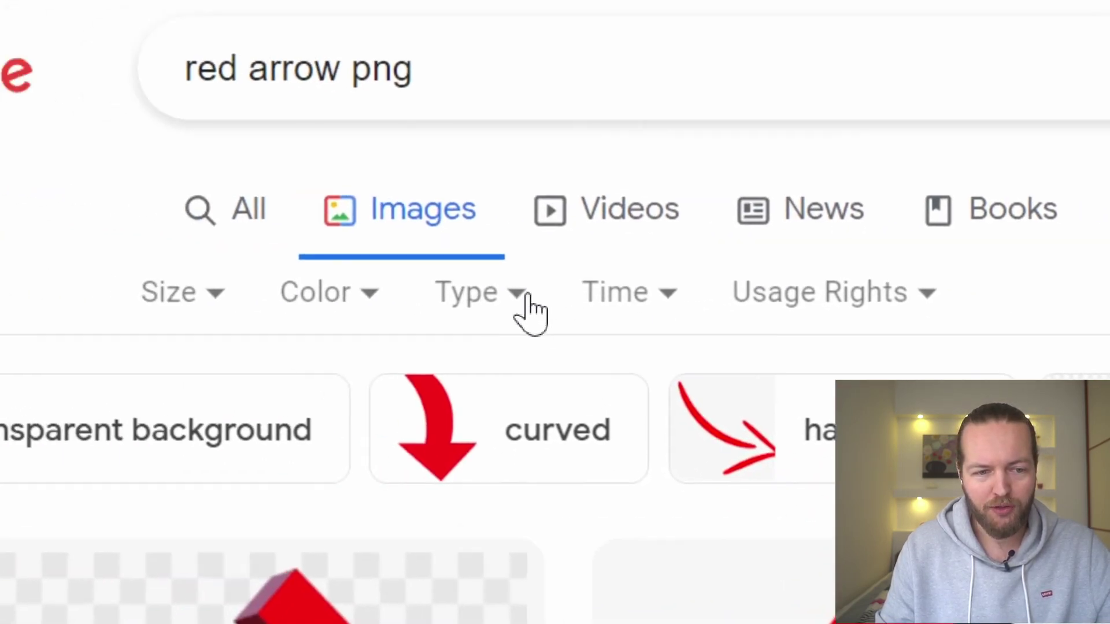
pyautogui.click(357, 295)
pyautogui.click(419, 527)
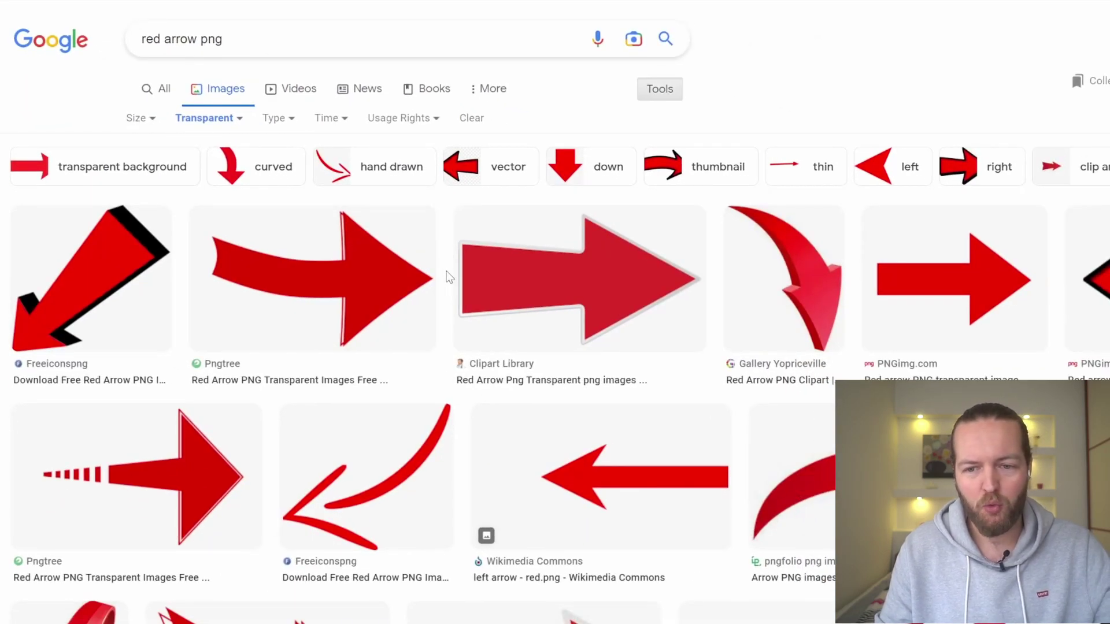
# Save the curved red arrow image from the results to disk.
pyautogui.scroll(-3, 449, 278)
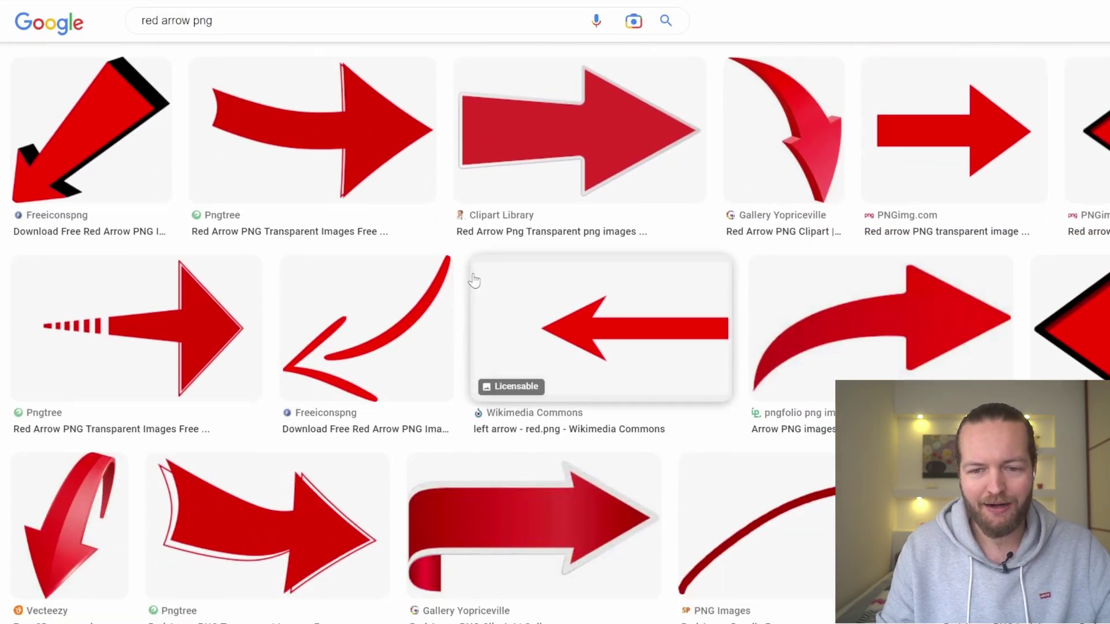
pyautogui.scroll(-5, 463, 287)
pyautogui.scroll(-4, 761, 410)
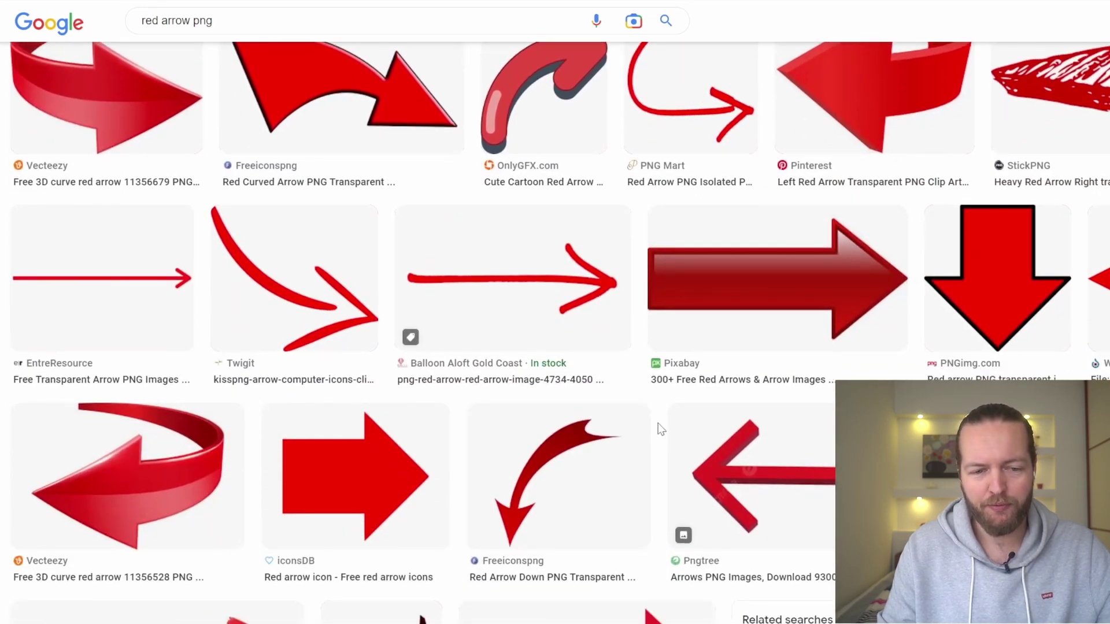
pyautogui.scroll(-8, 660, 428)
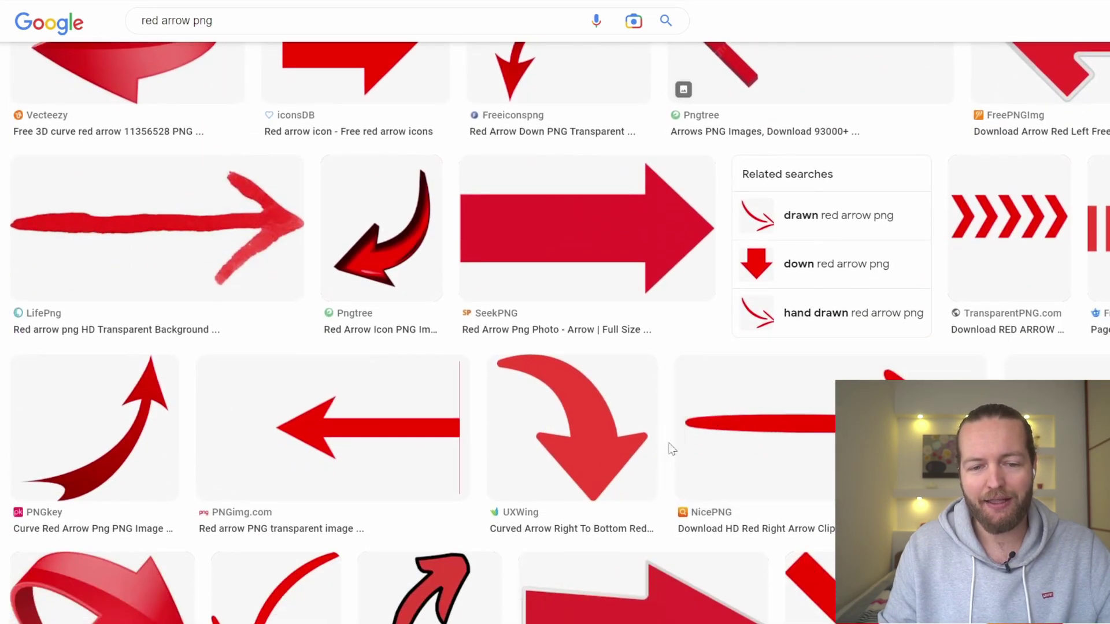
pyautogui.rightClick(865, 206)
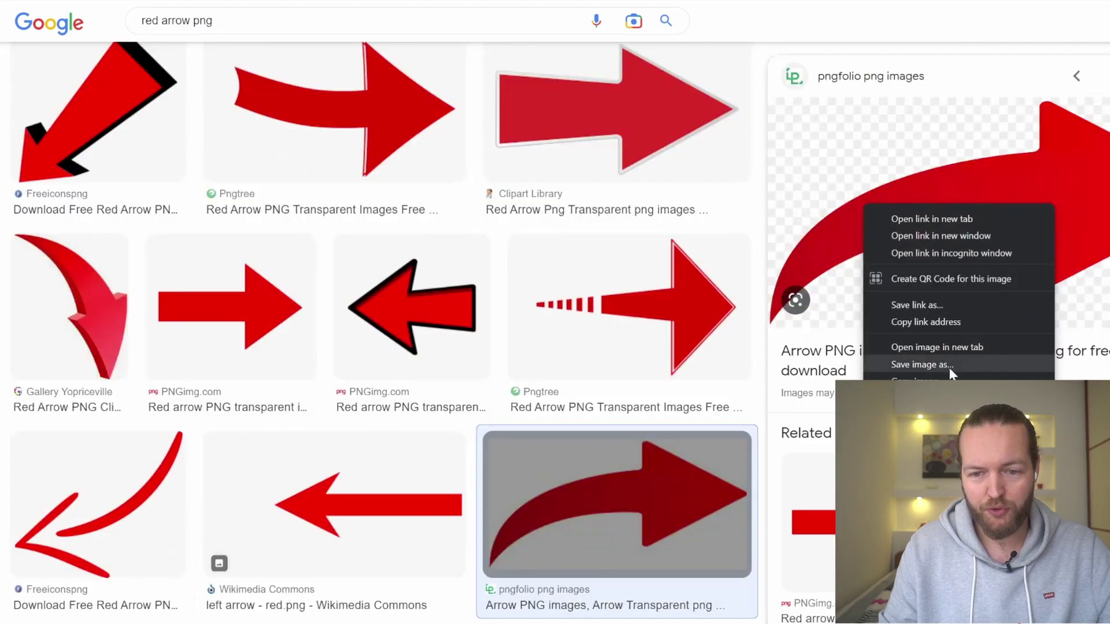
pyautogui.click(949, 366)
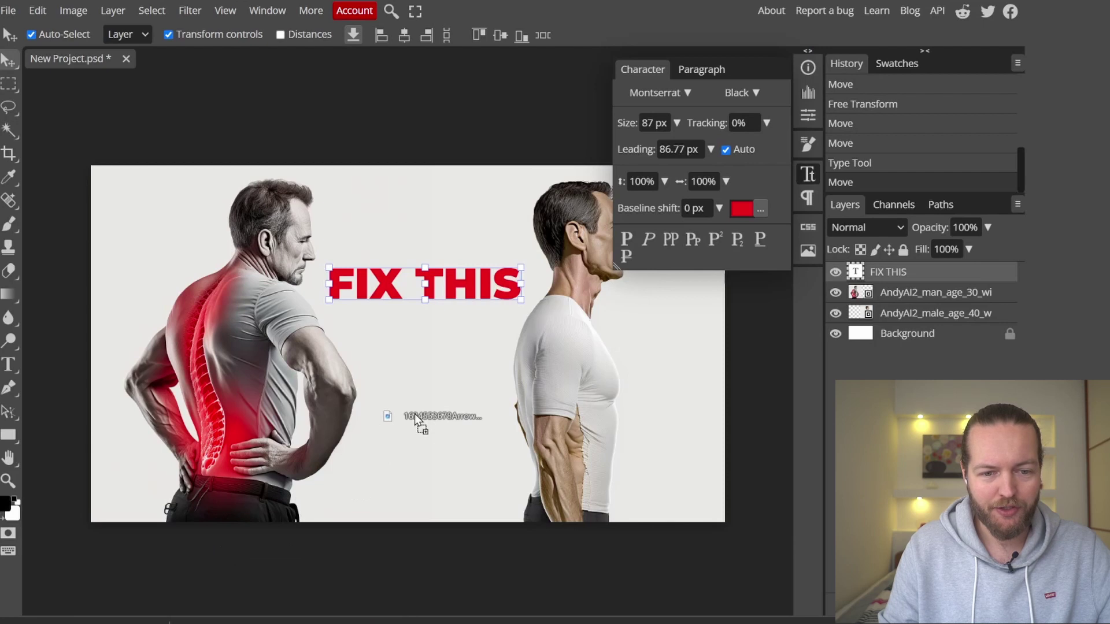
# Place the saved arrow PNG on the thumbnail, shrinking and rotating it downward.
pyautogui.moveTo(415, 414); pyautogui.dragTo(415, 414)
pyautogui.moveTo(725, 184); pyautogui.dragTo(294, 354)
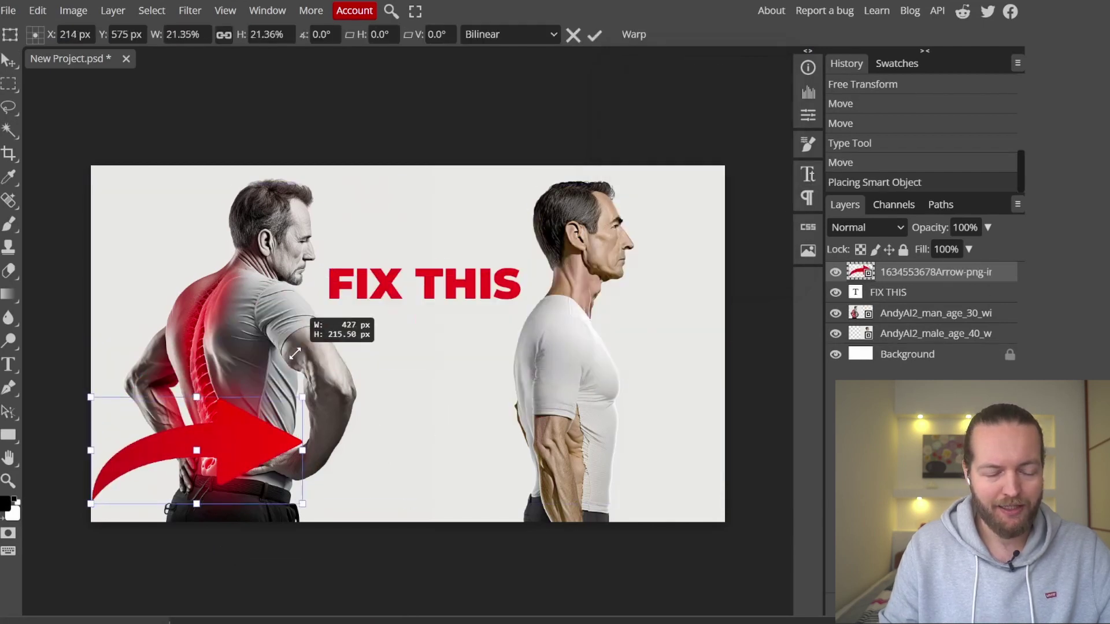
pyautogui.moveTo(249, 443); pyautogui.dragTo(432, 442)
pyautogui.moveTo(471, 372); pyautogui.dragTo(448, 500)
pyautogui.moveTo(537, 411); pyautogui.dragTo(397, 386)
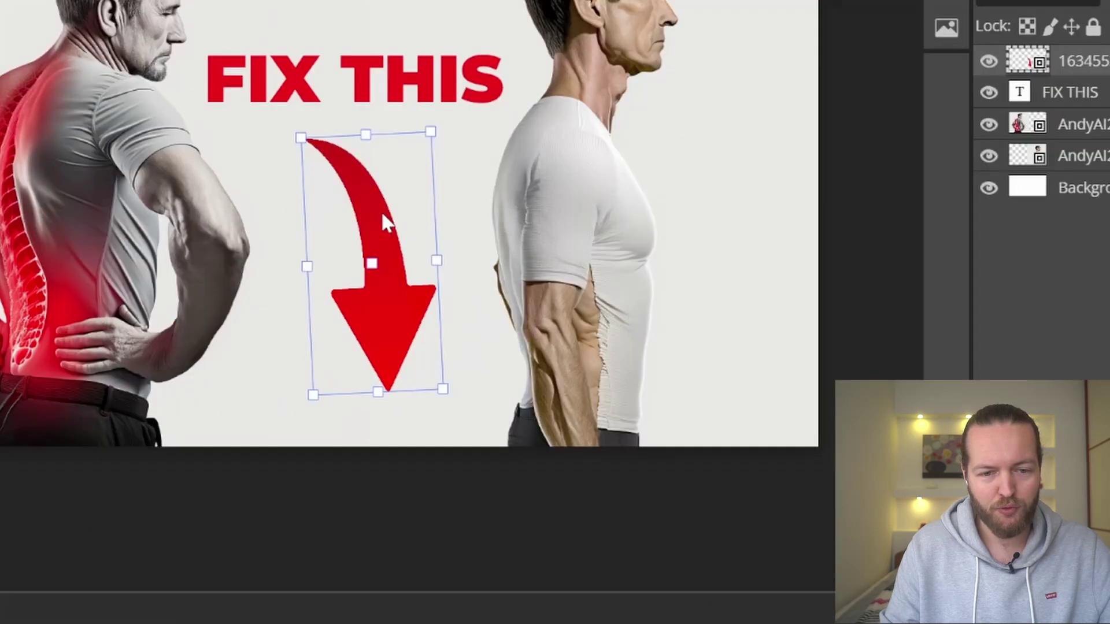
# Flip the arrow horizontally and angle it toward the fit man on the right.
pyautogui.rightClick(444, 374)
pyautogui.click(500, 536)
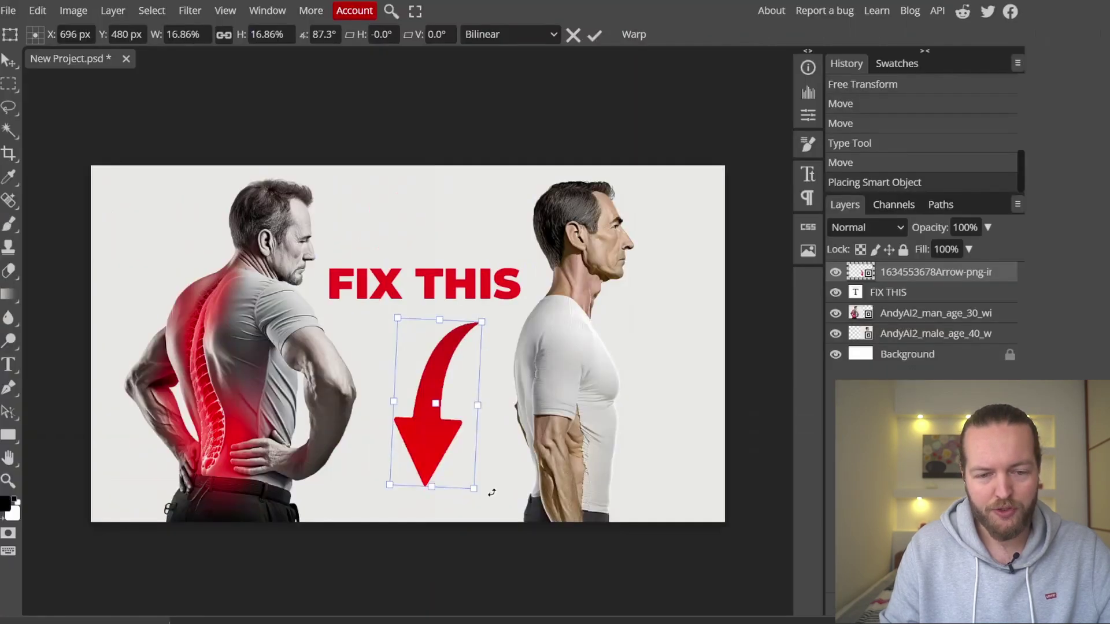
pyautogui.moveTo(508, 485); pyautogui.dragTo(550, 407)
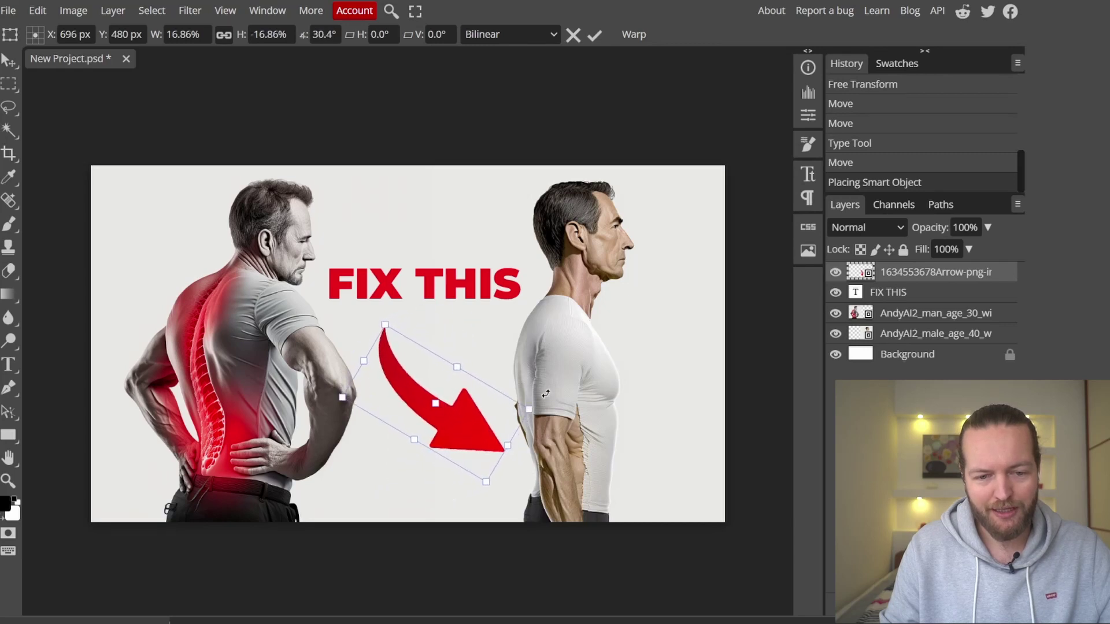
pyautogui.moveTo(466, 413); pyautogui.dragTo(466, 408)
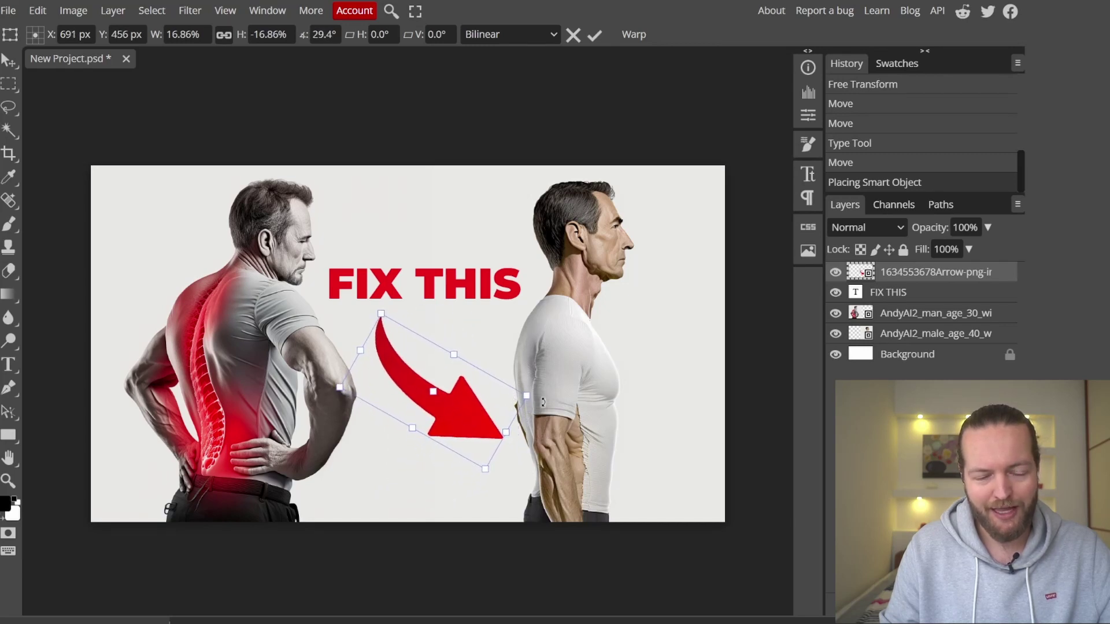
pyautogui.moveTo(544, 401); pyautogui.dragTo(547, 410)
# Apply the arrow's transformation and zoom around to inspect the thumbnail.
pyautogui.press('Return')
pyautogui.press('z')
pyautogui.scroll(-1, 612, 528)
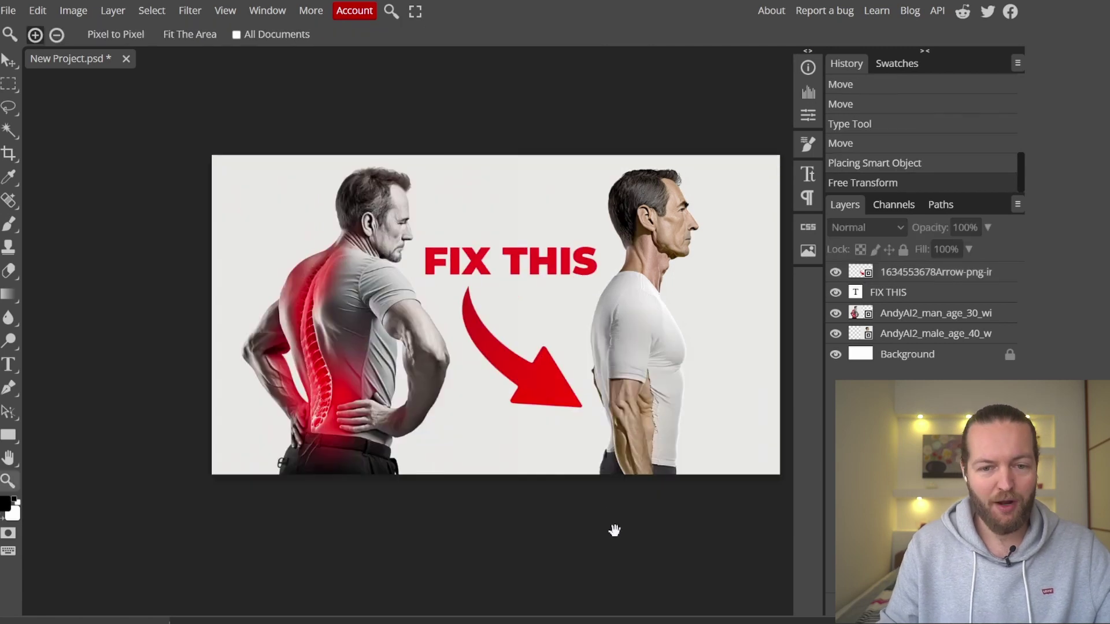
pyautogui.moveTo(612, 527); pyautogui.dragTo(556, 518)
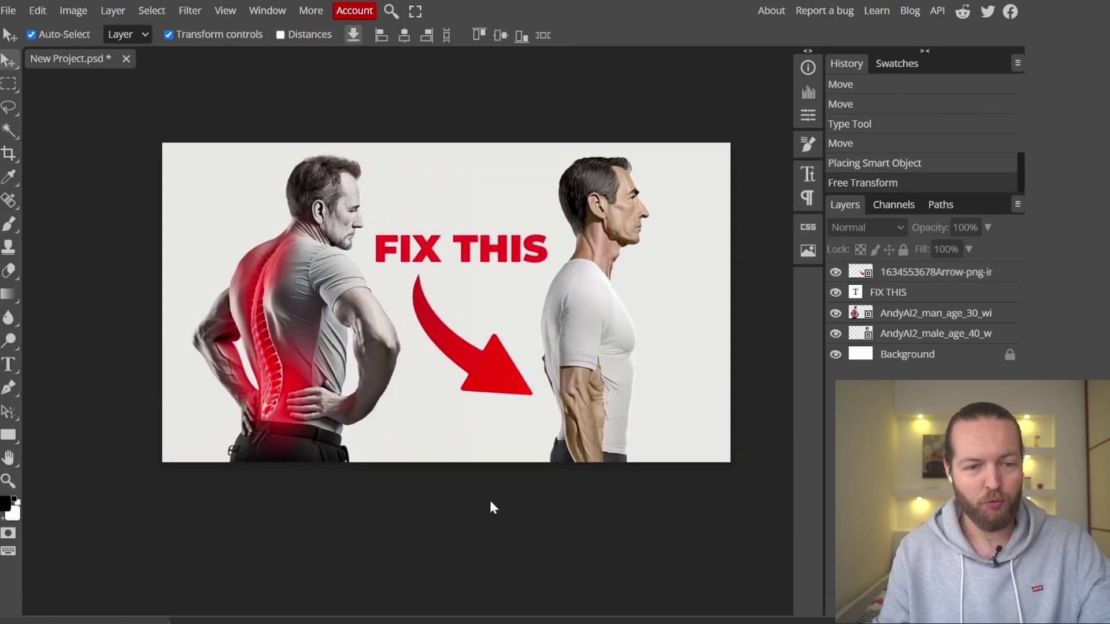
pyautogui.press('z')
pyautogui.scroll(5, 330, 343)
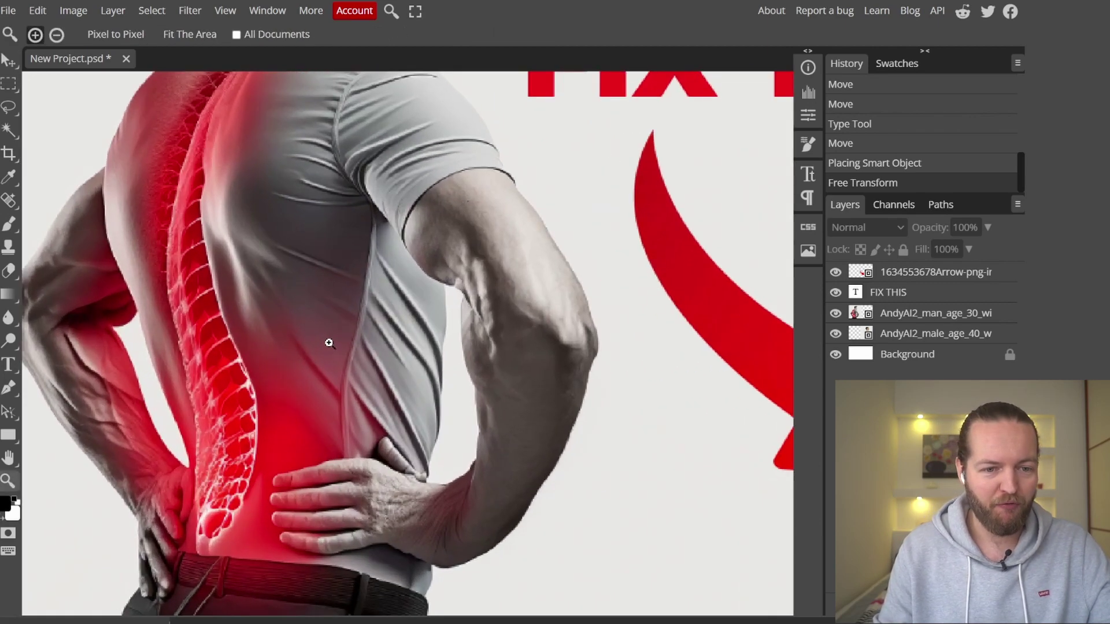
pyautogui.scroll(-6, 329, 343)
pyautogui.scroll(7, 706, 355)
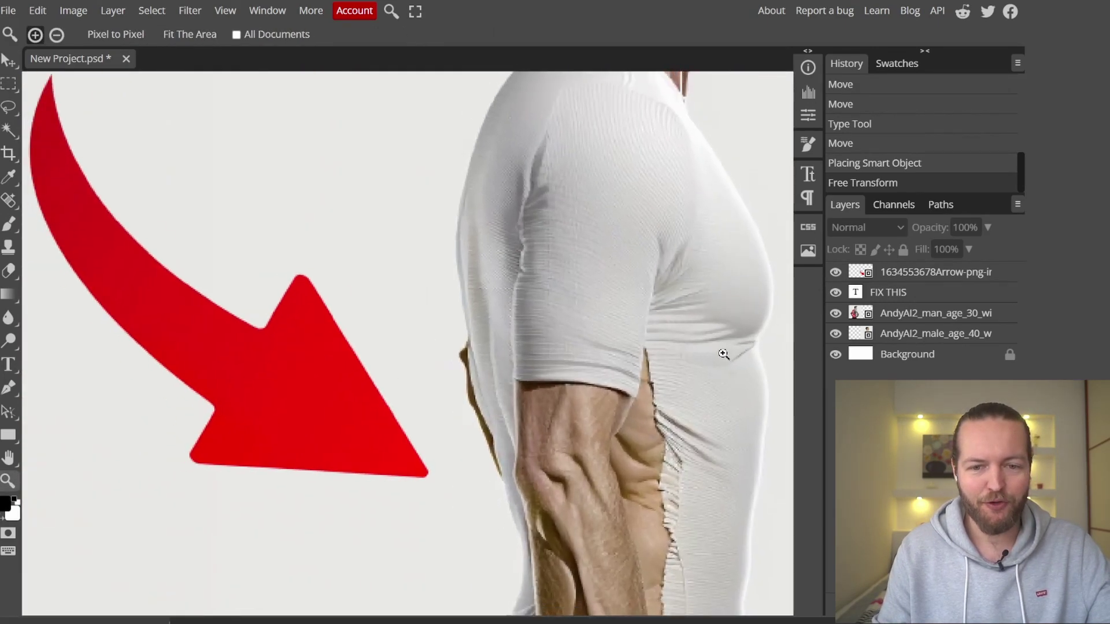
pyautogui.scroll(-1, 719, 354)
pyautogui.scroll(2, 728, 354)
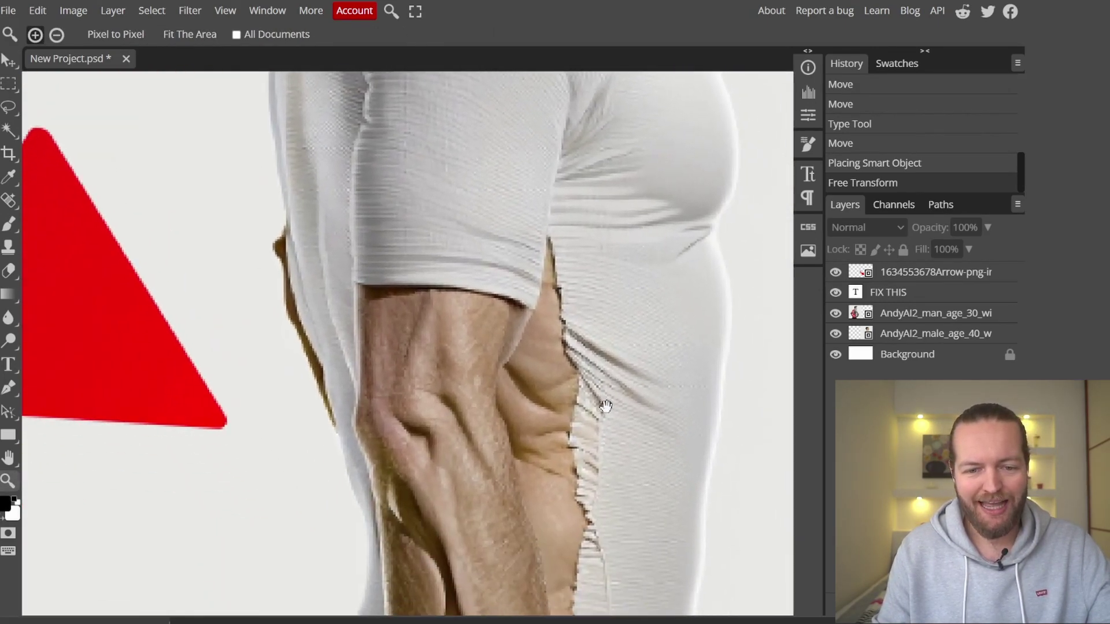
pyautogui.scroll(-1, 697, 506)
pyautogui.scroll(1, 698, 507)
pyautogui.scroll(-6, 578, 404)
# Select the back-pain man image and commit a free transform on it.
pyautogui.press('v')
pyautogui.click(405, 249)
pyautogui.hotkey('ctrl', 't')
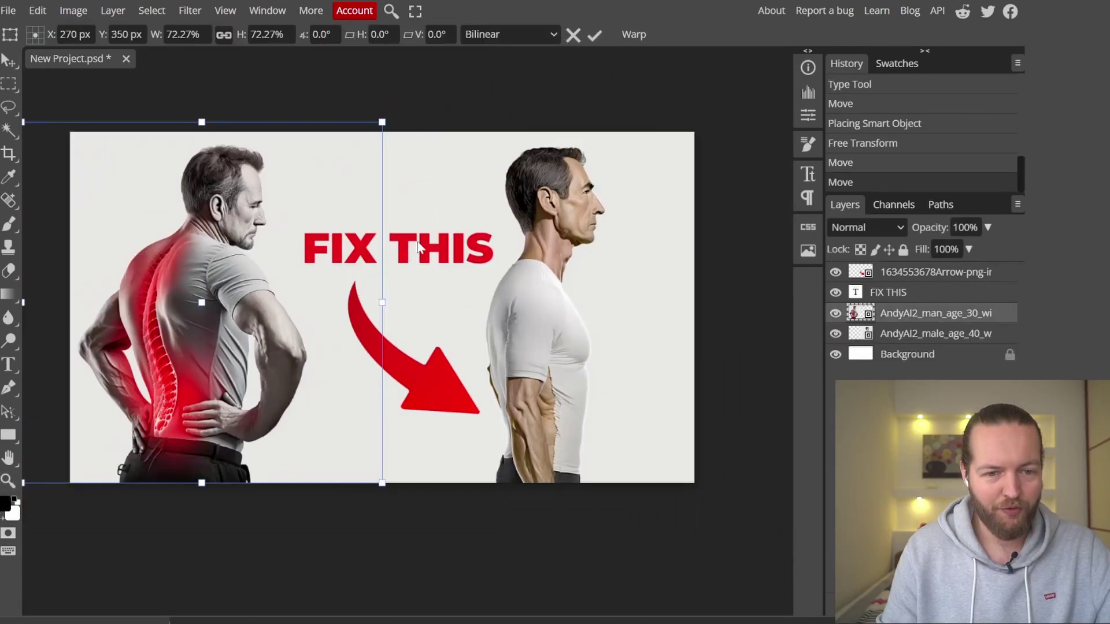
pyautogui.press('Return')
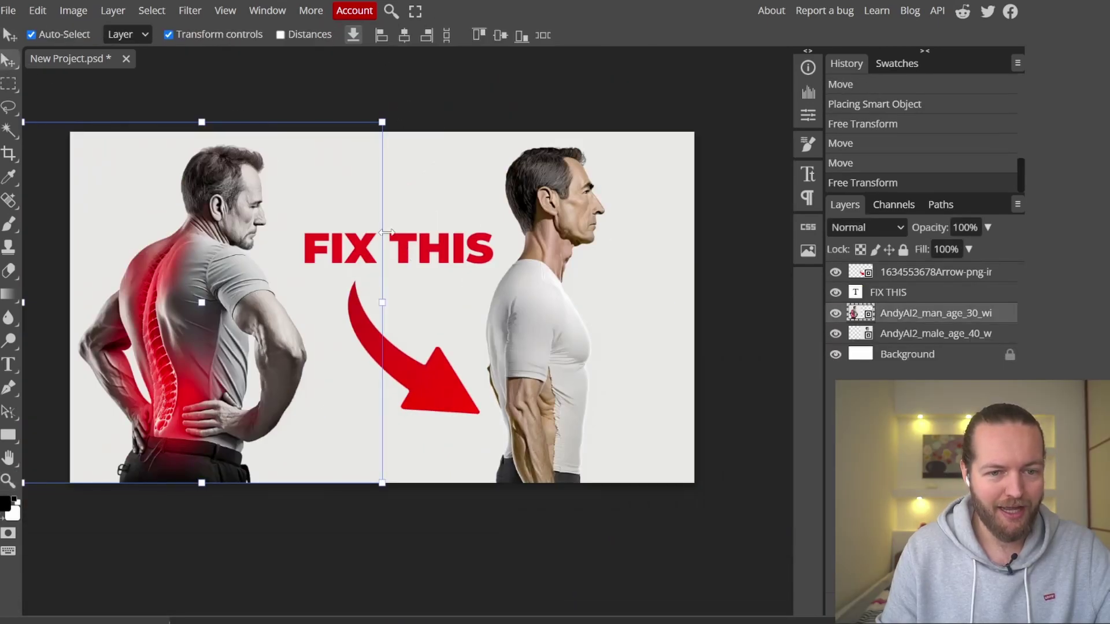
# Enlarge the FIX THIS text slightly and draw a black rectangle in the lower-right corner.
pyautogui.click(428, 253)
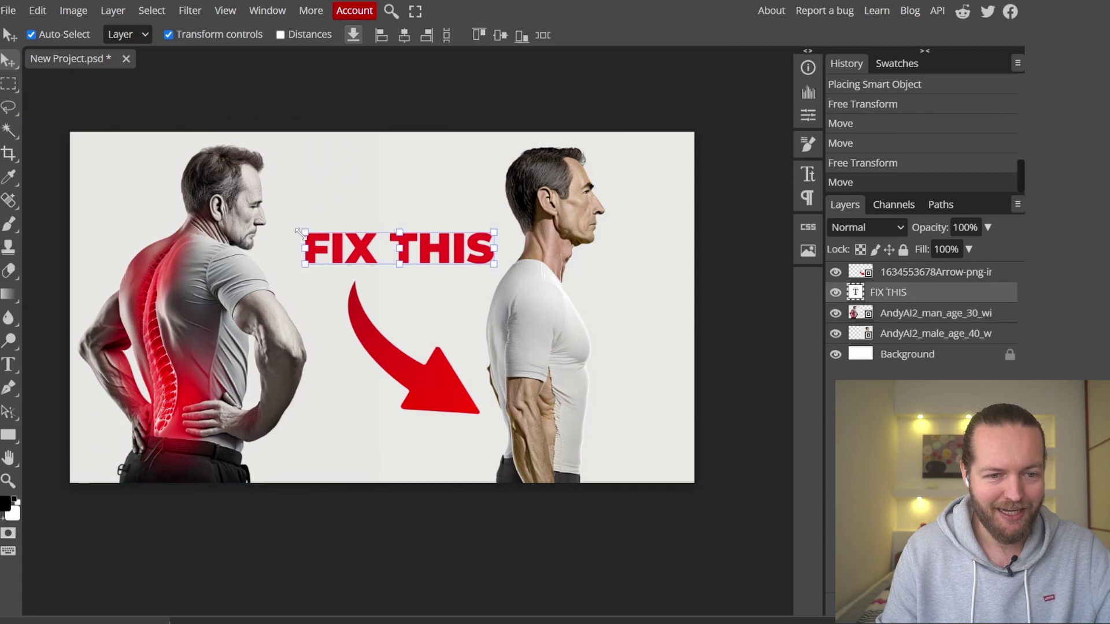
pyautogui.moveTo(300, 232); pyautogui.dragTo(284, 222)
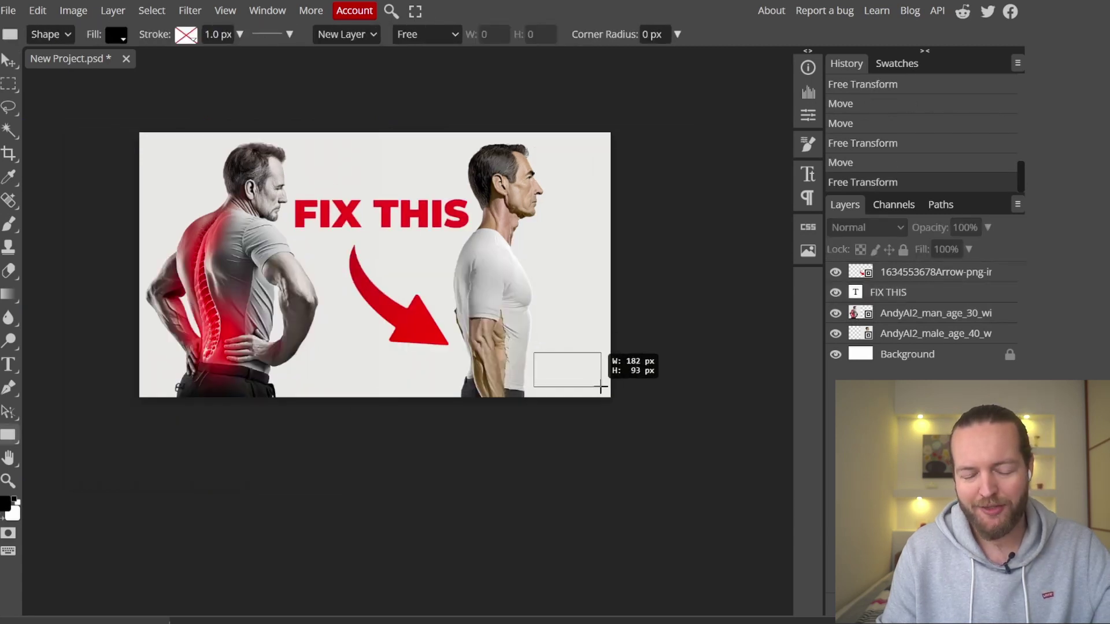
pyautogui.moveTo(601, 385); pyautogui.dragTo(601, 385)
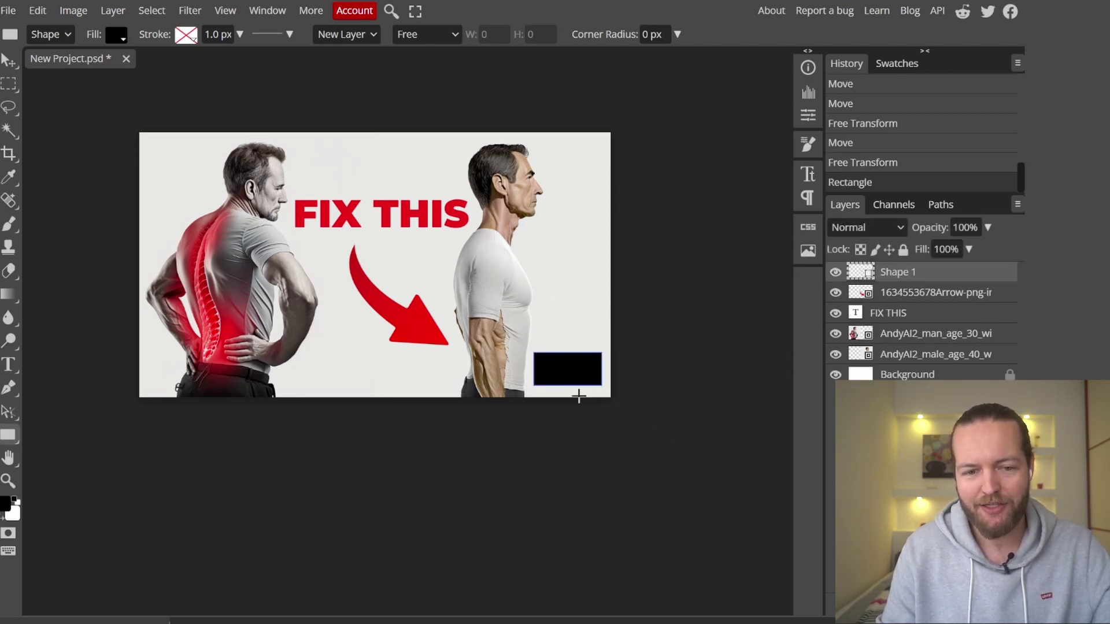
# Undo the black rectangle and save the thumbnail as a 1280×720 JPG at 100% quality.
pyautogui.hotkey('ctrl', 'z')
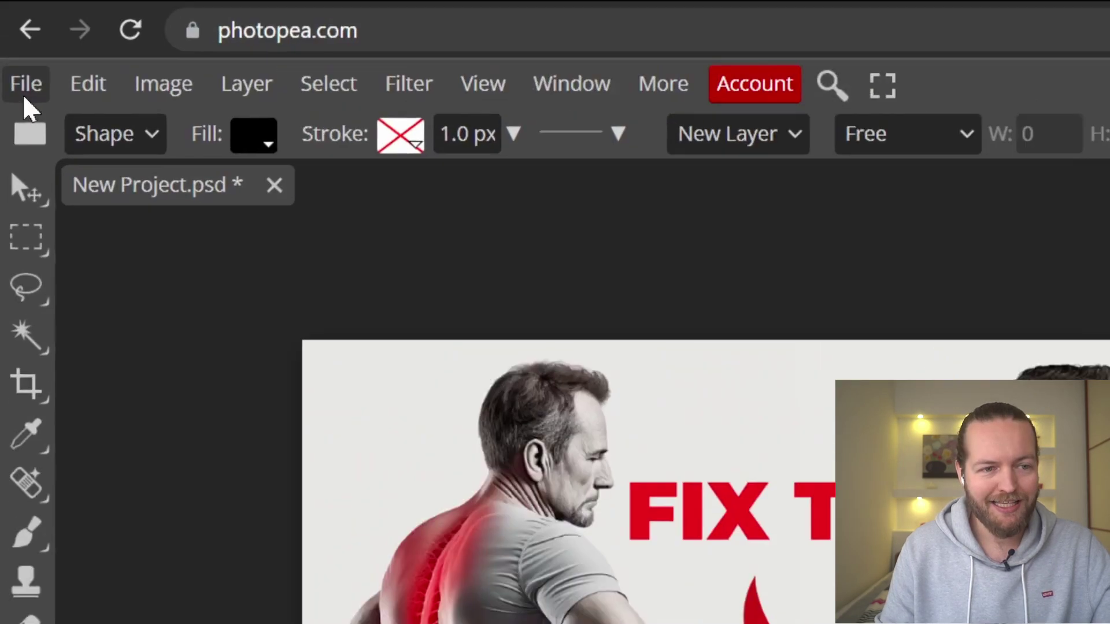
pyautogui.click(8, 13)
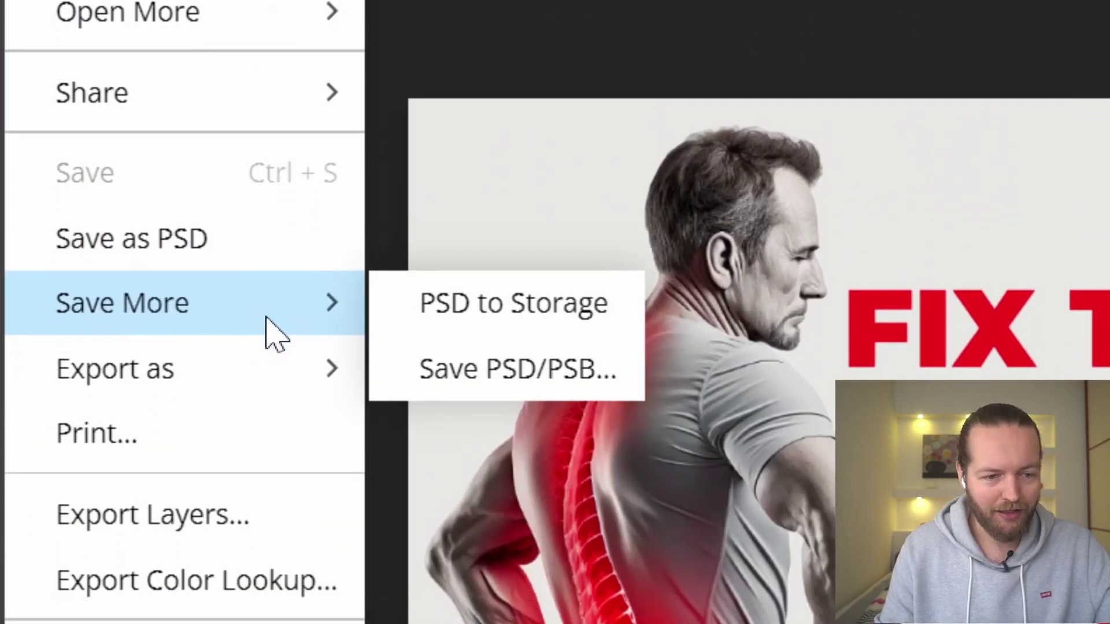
pyautogui.moveTo(285, 588)
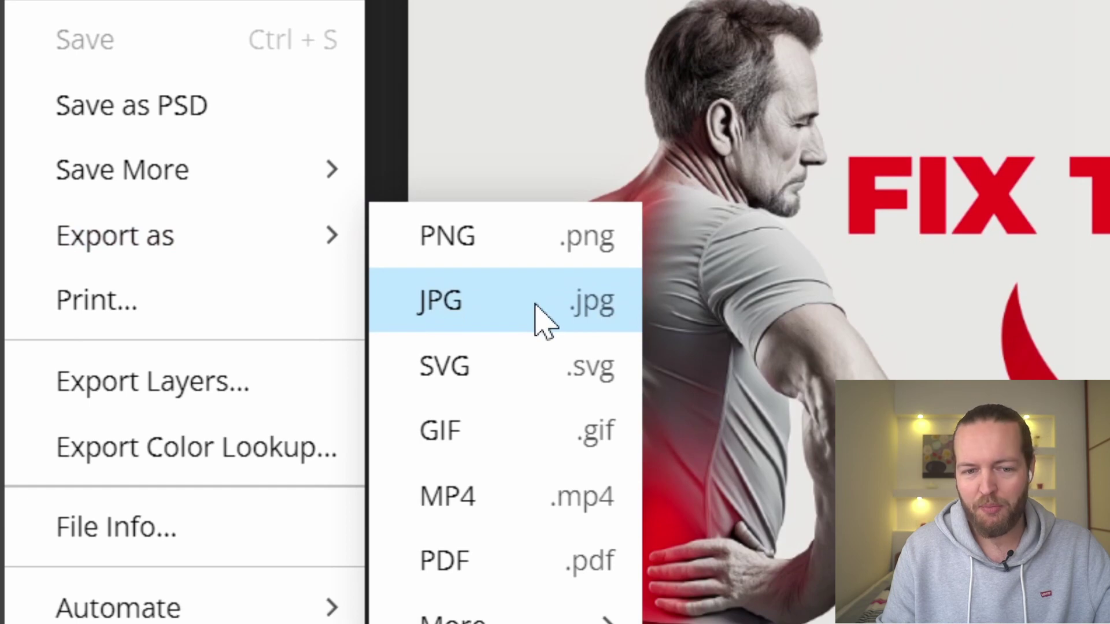
pyautogui.click(543, 321)
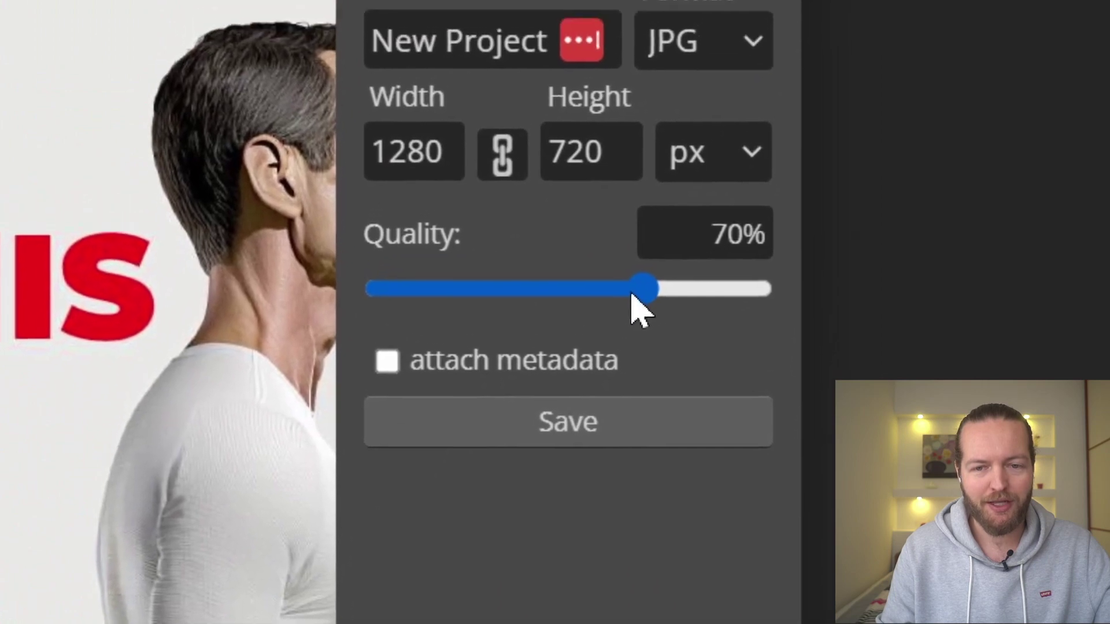
pyautogui.moveTo(691, 188); pyautogui.dragTo(845, 202)
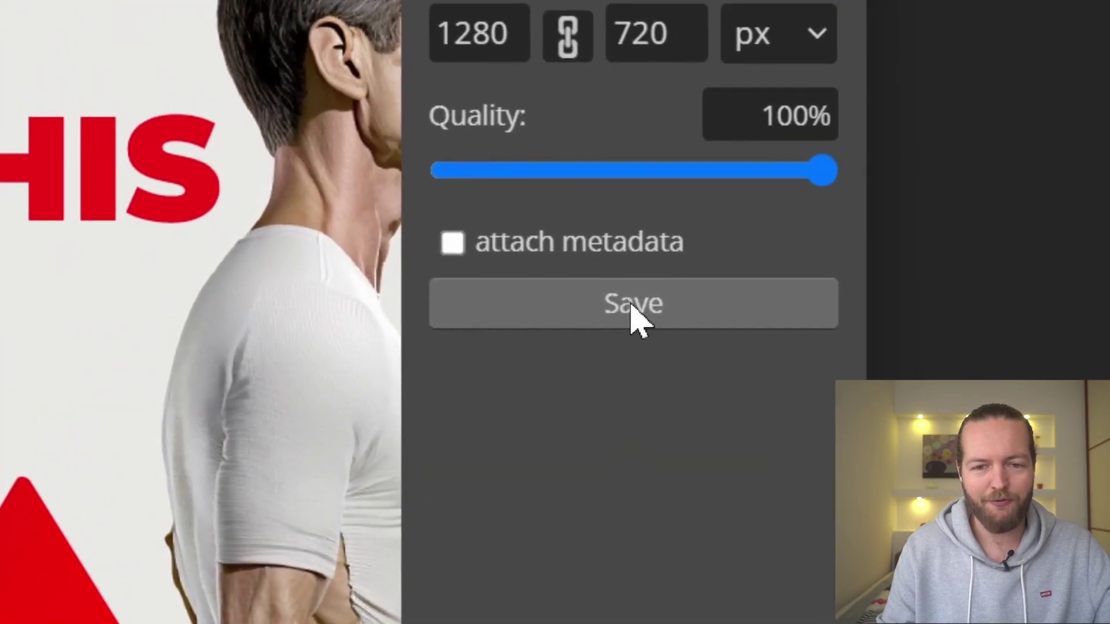
pyautogui.click(635, 307)
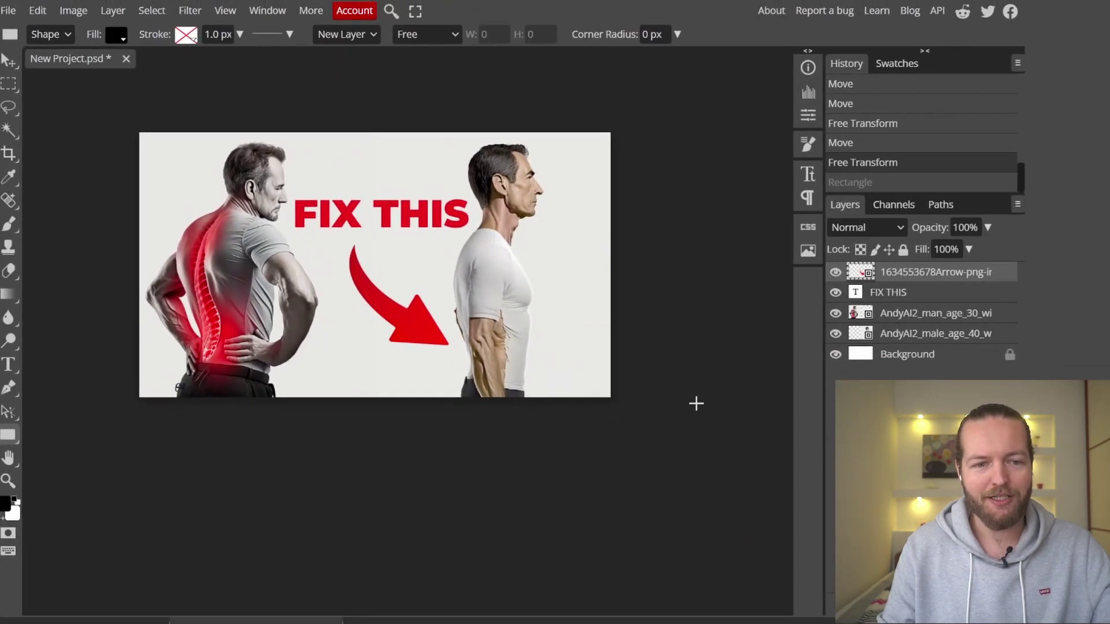